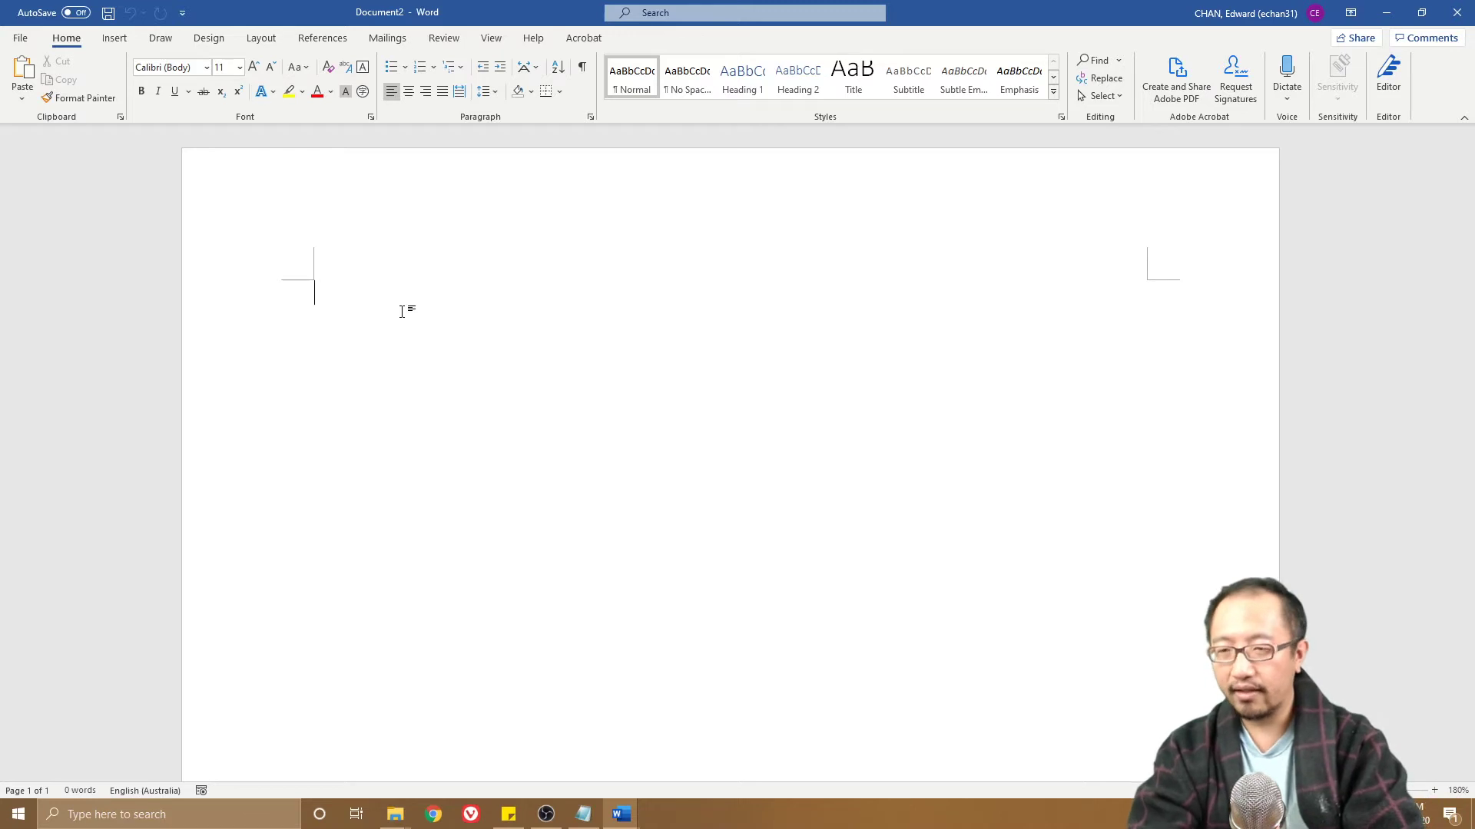
Step: Type a first name and save it as AutoText entry 'ed' in Normal.dotm with Alt+F3
text(edward)
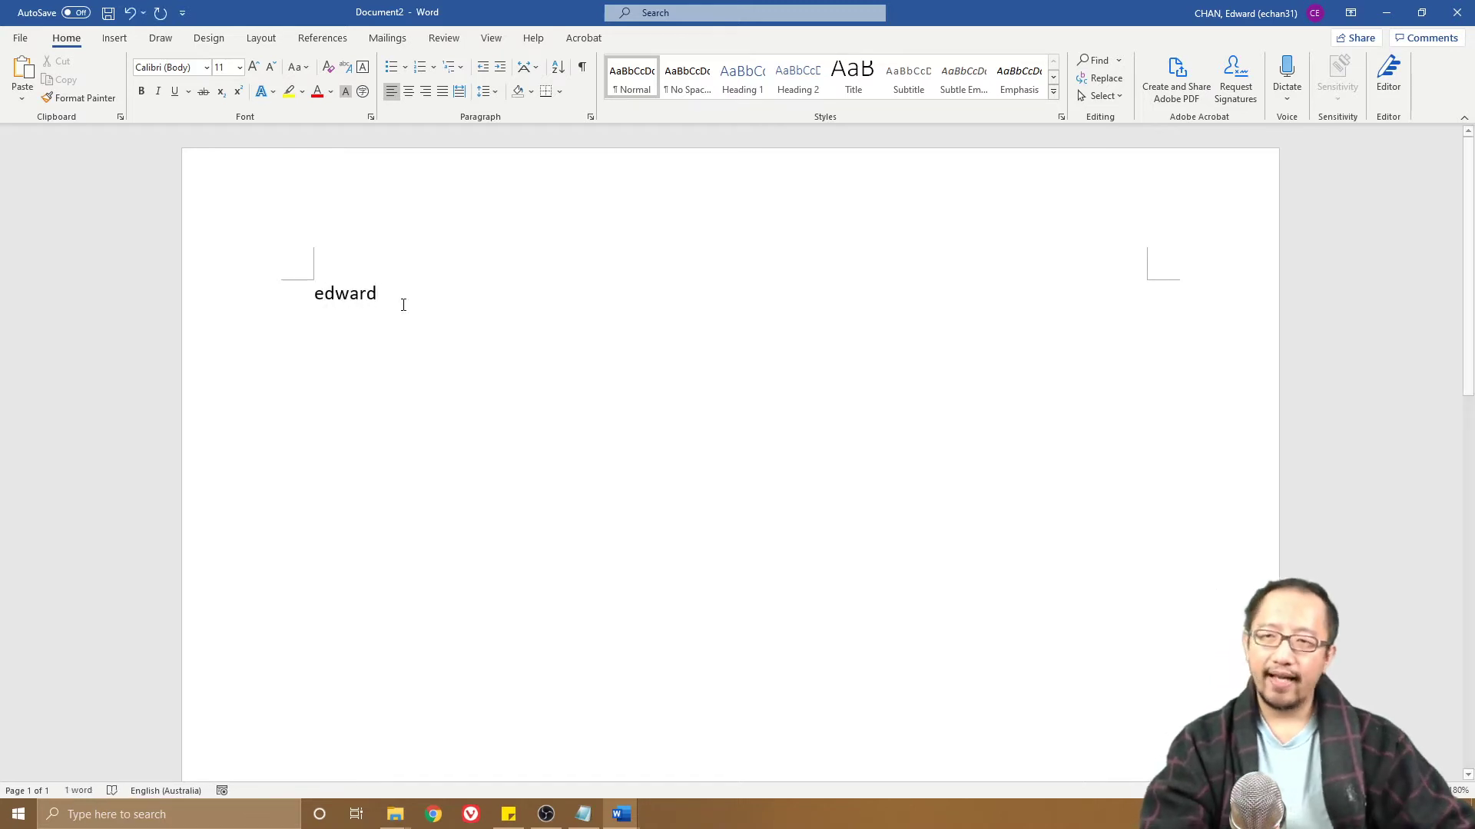
drag(315, 292, 389, 294)
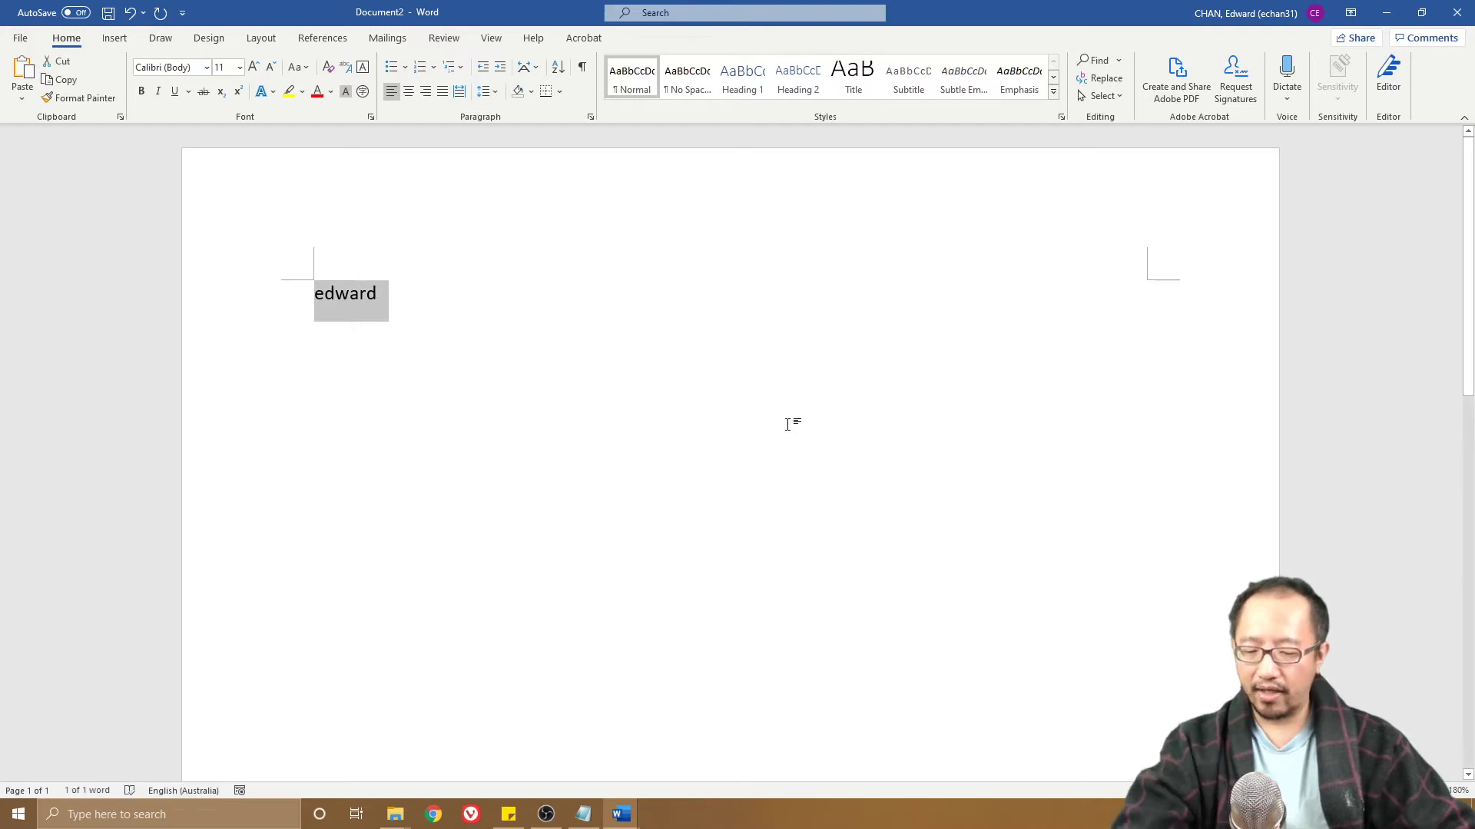
key(alt+F3)
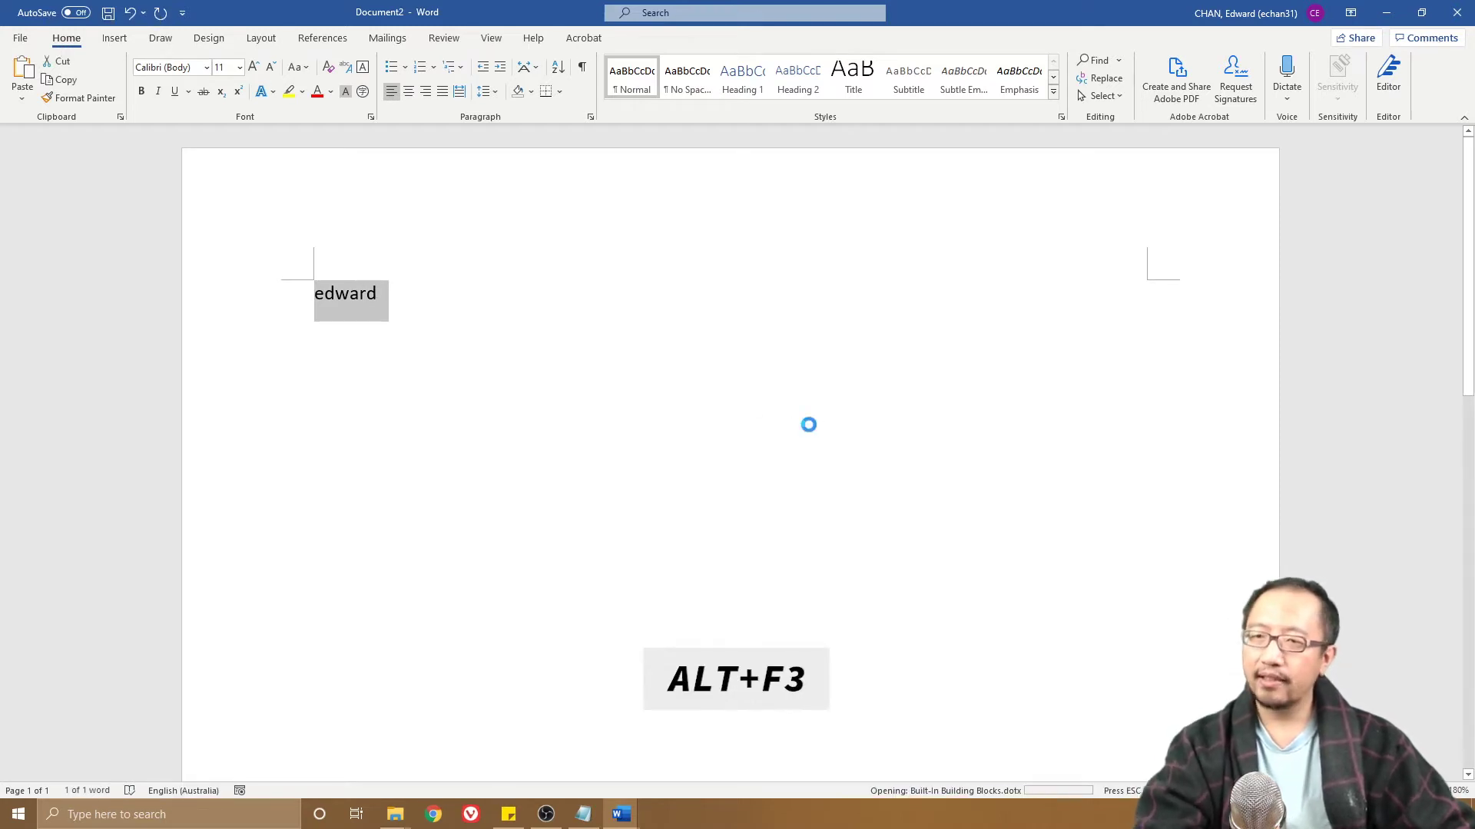
click(719, 331)
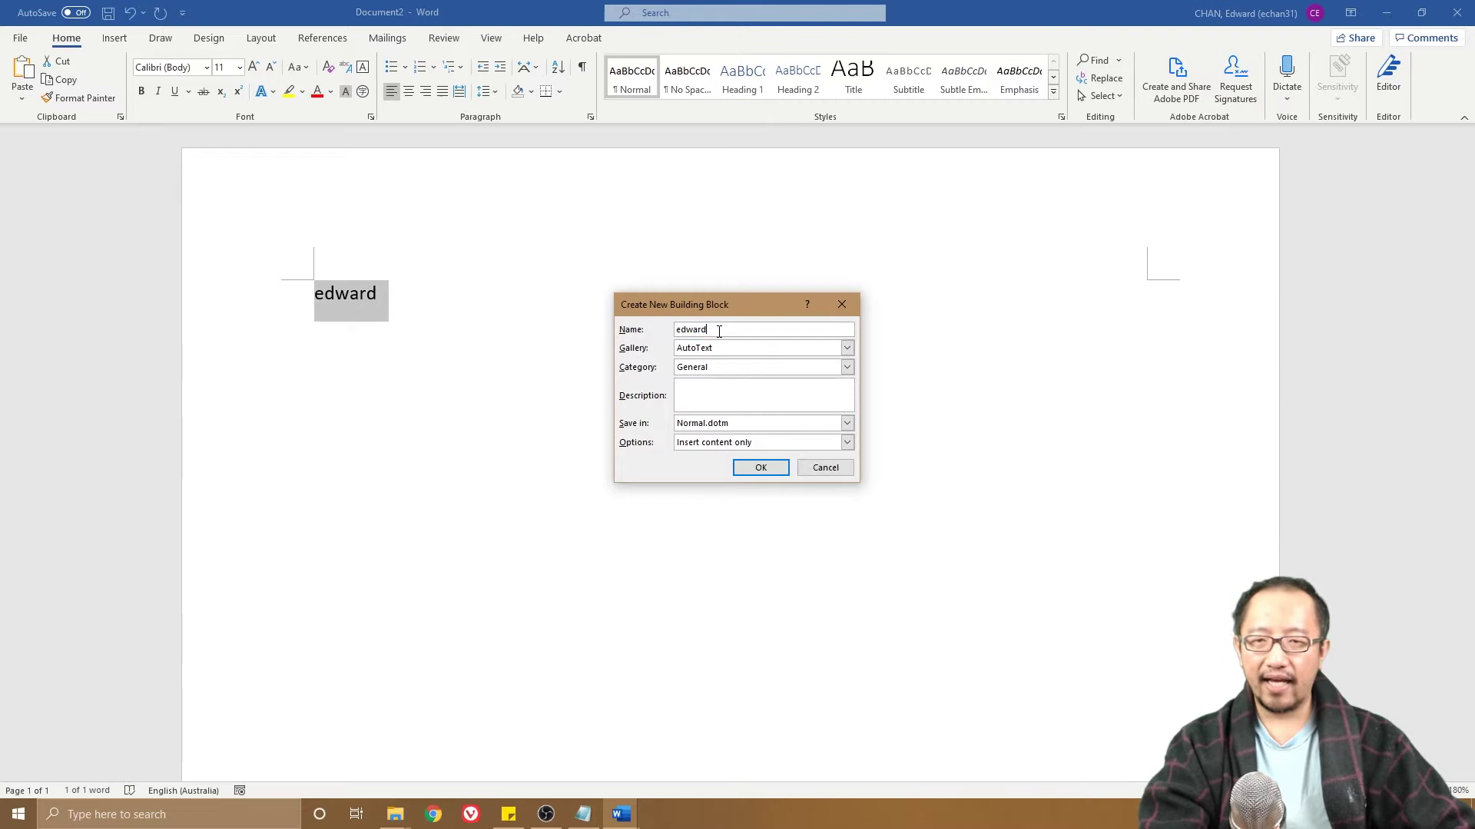
double_click(691, 330)
text(ed)
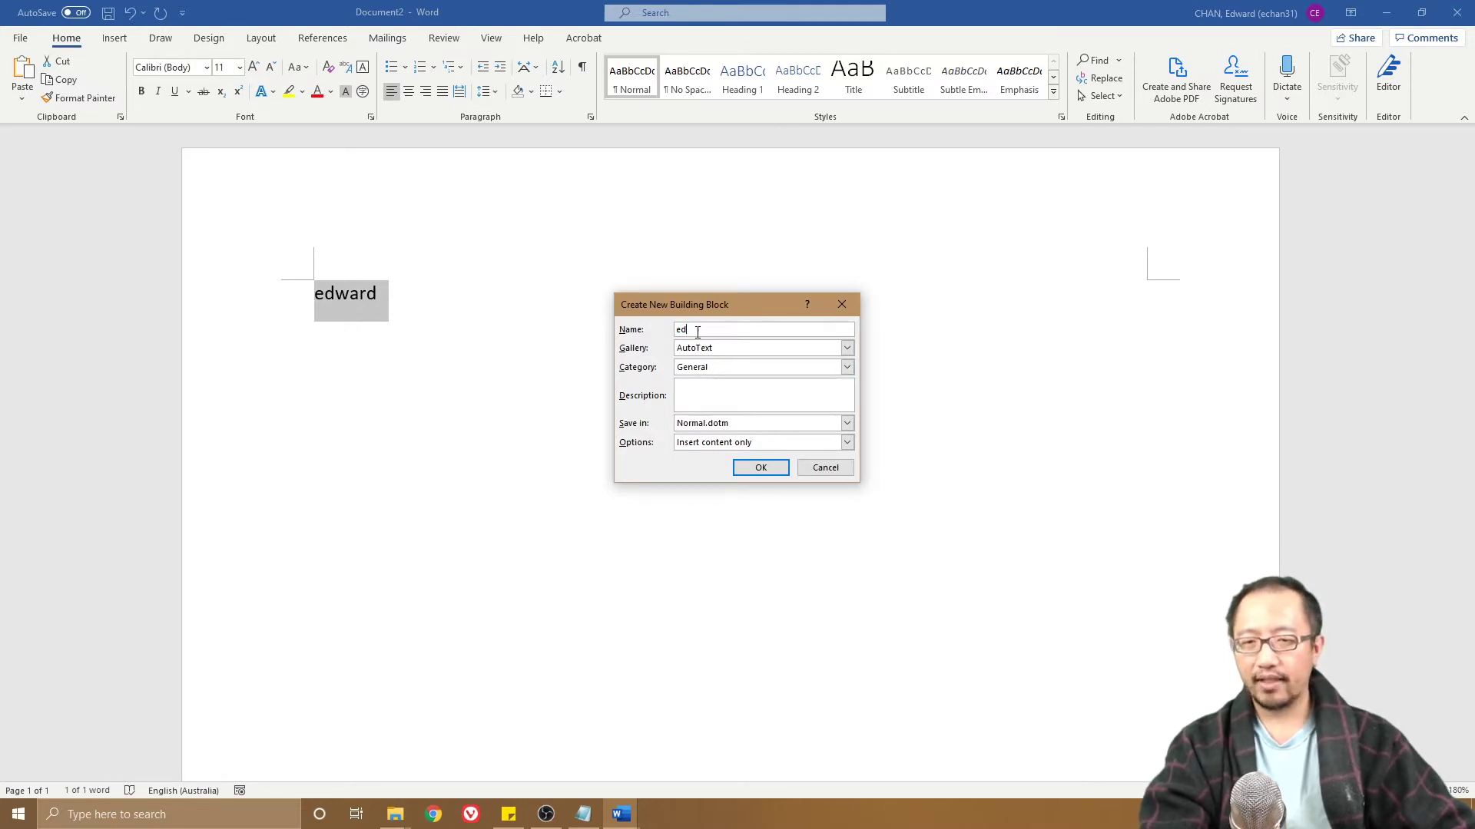
click(757, 473)
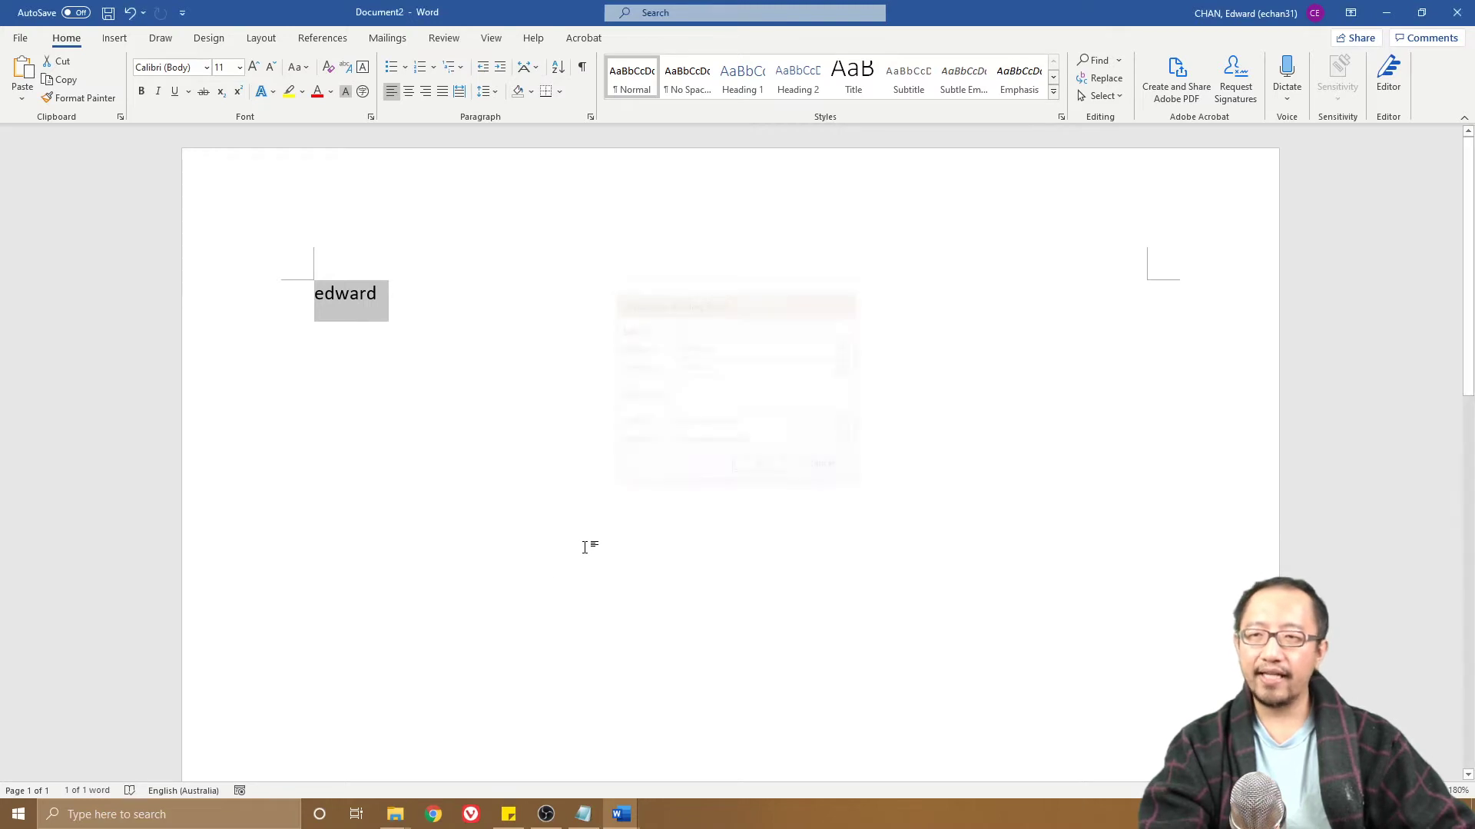
Step: Add two blank lines, then expand 'ed' with F3 twice to insert the name on two lines
key(Return)
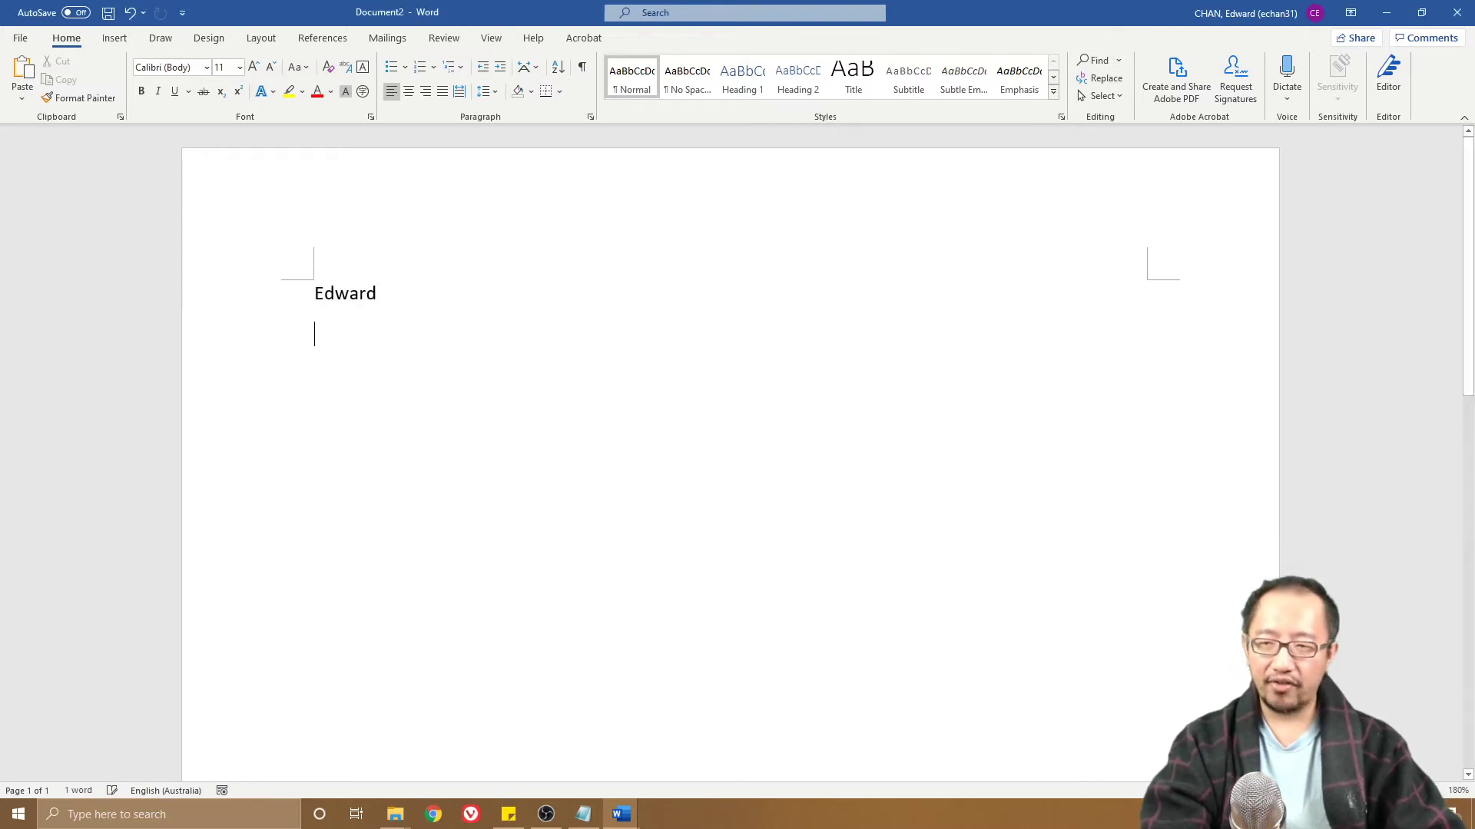
key(Return)
text(ed)
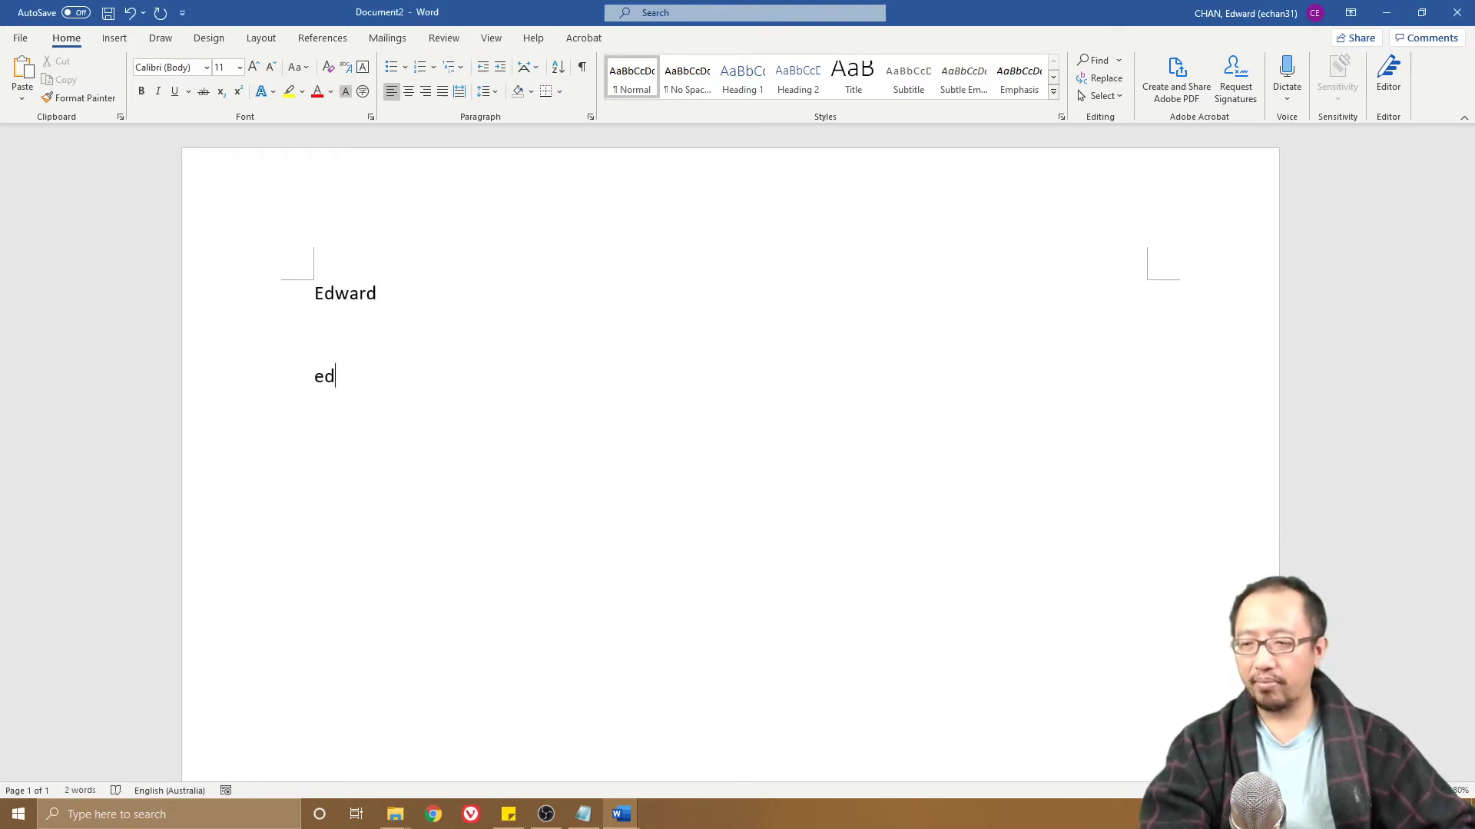
key(F3)
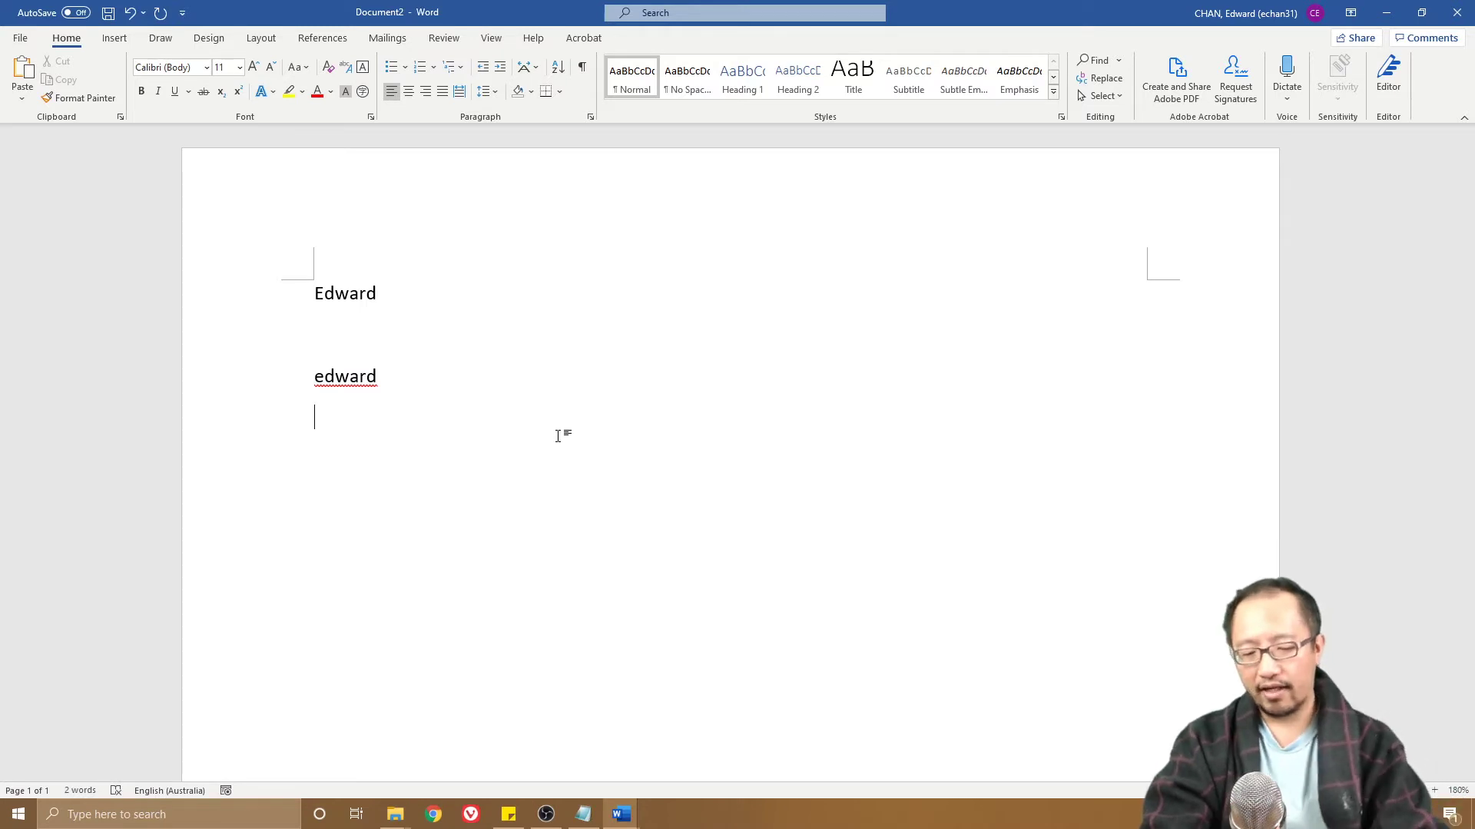
text(ed)
key(F3)
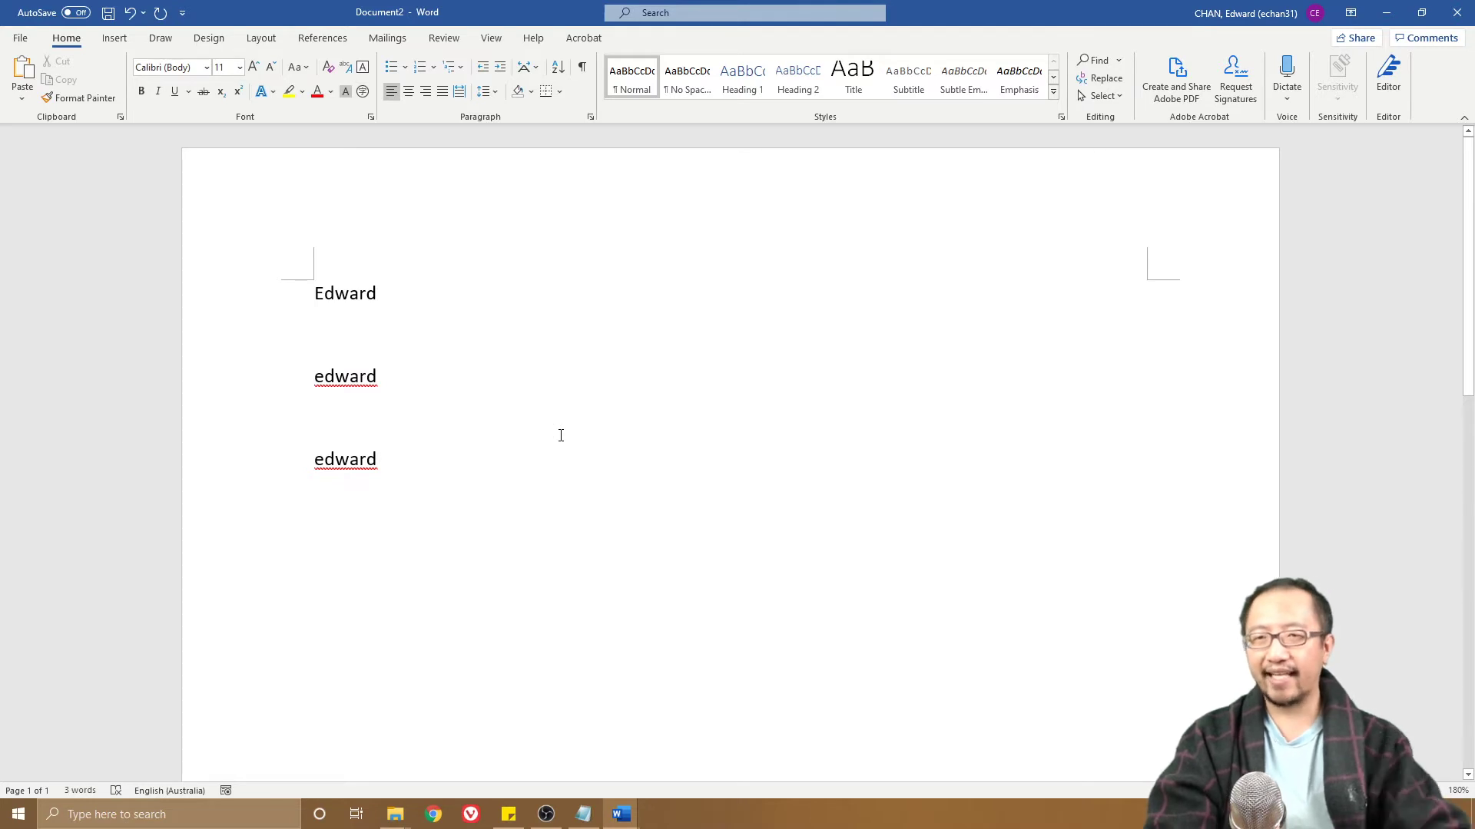
Step: Close the test document without saving and quit Word
click(1456, 13)
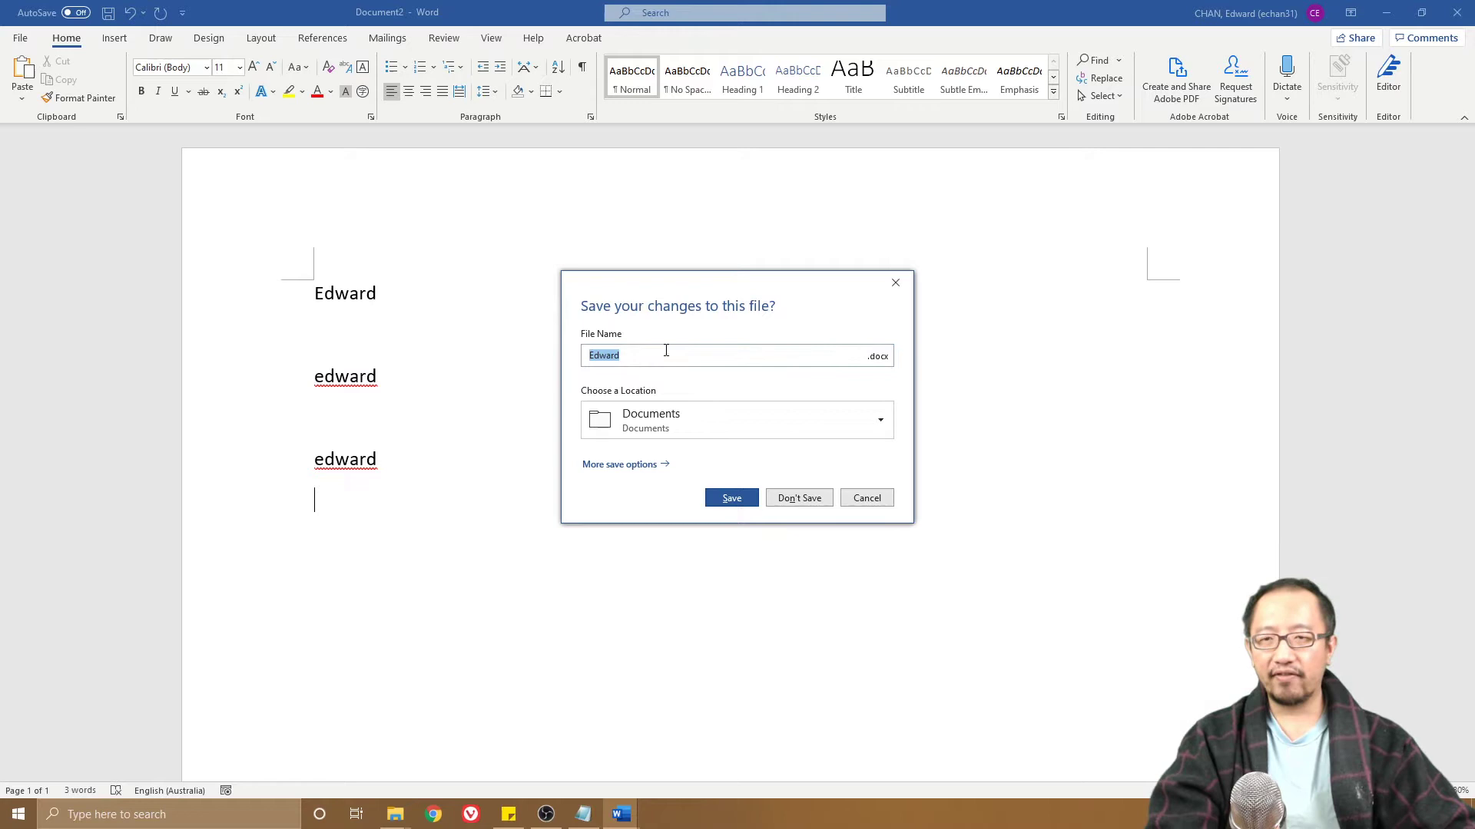
click(819, 504)
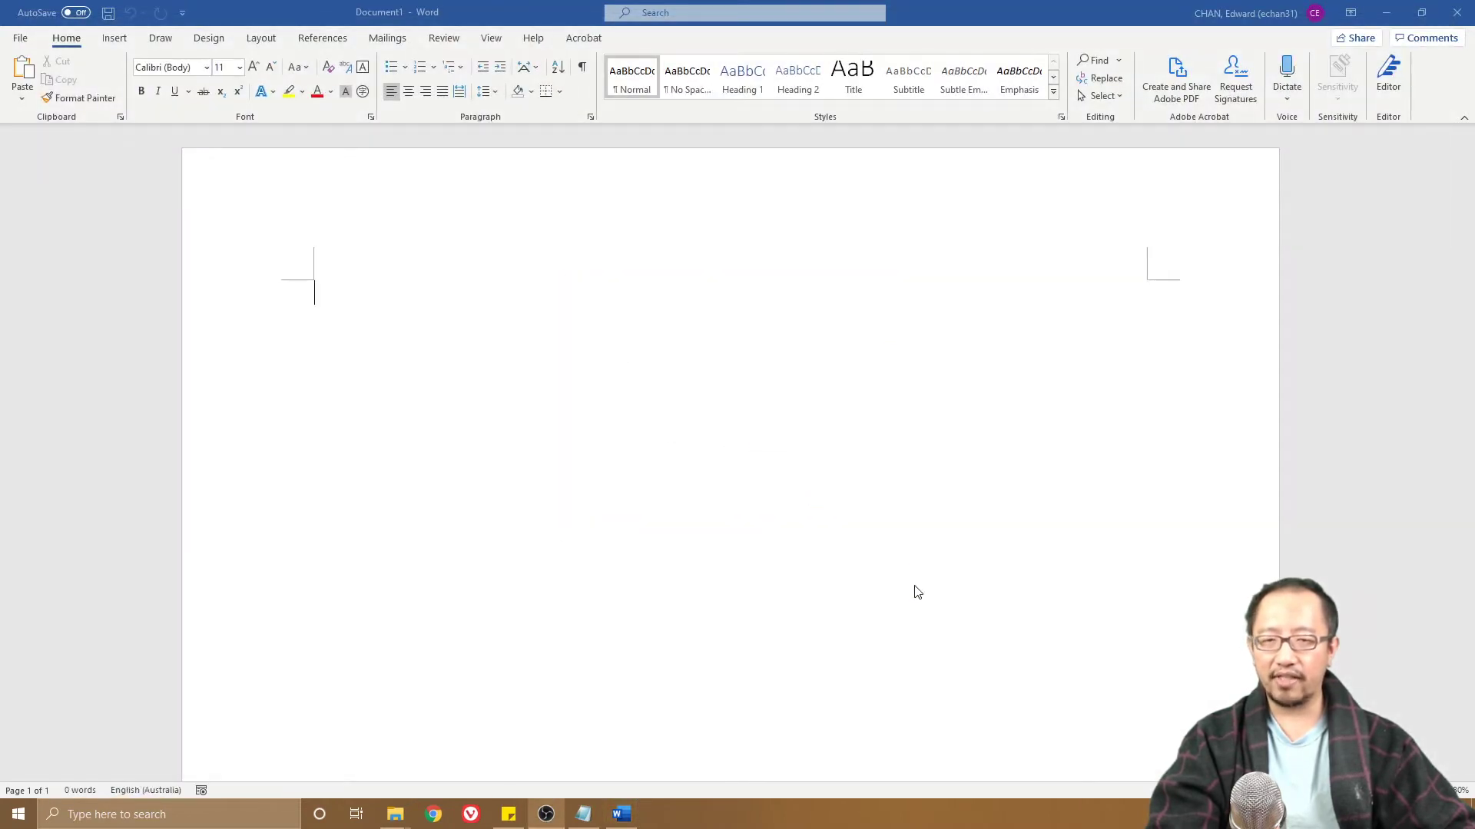
click(1457, 12)
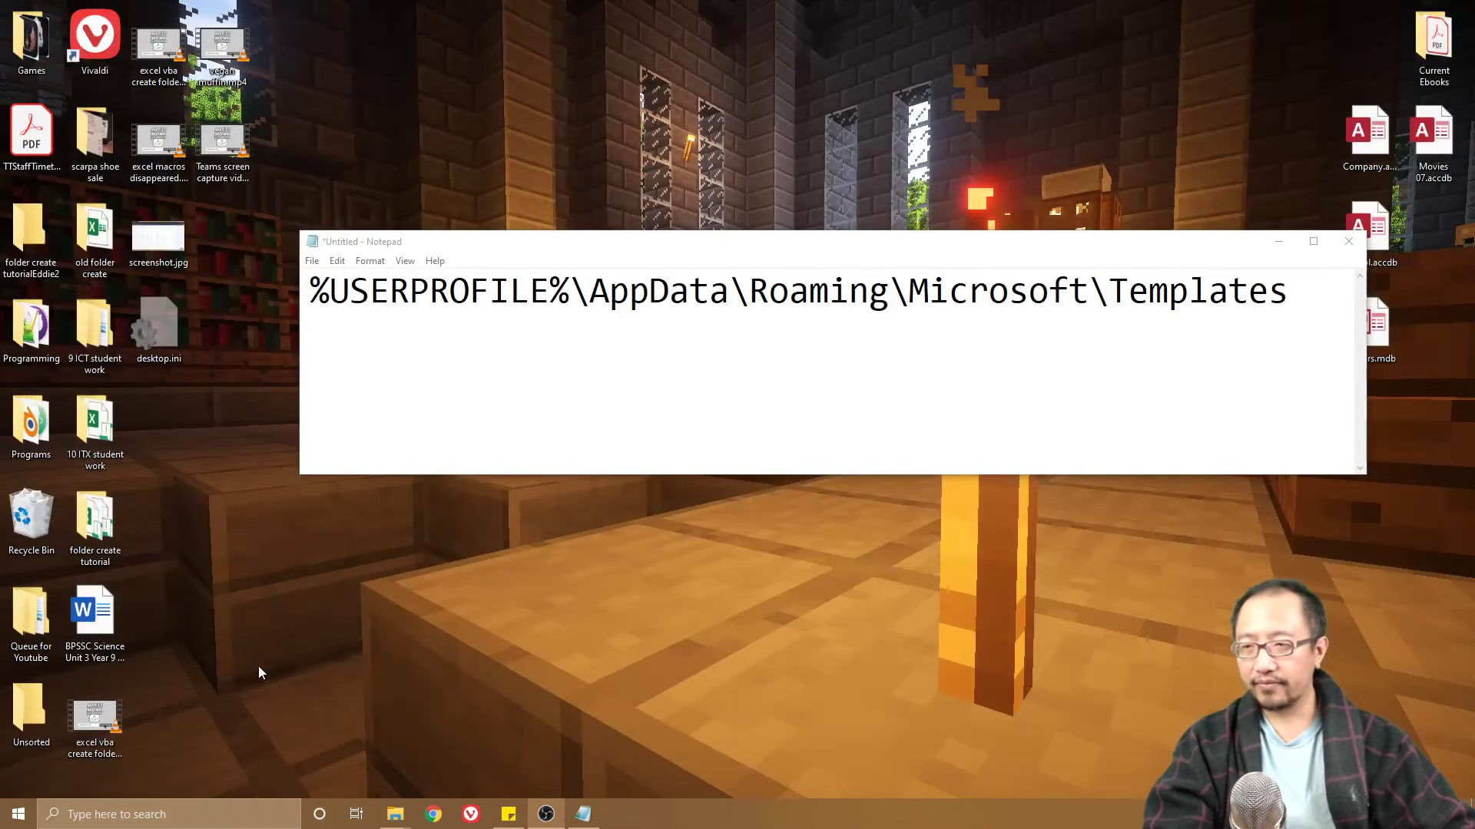
Step: Relaunch Word from the Windows search box by searching 'word'
click(177, 815)
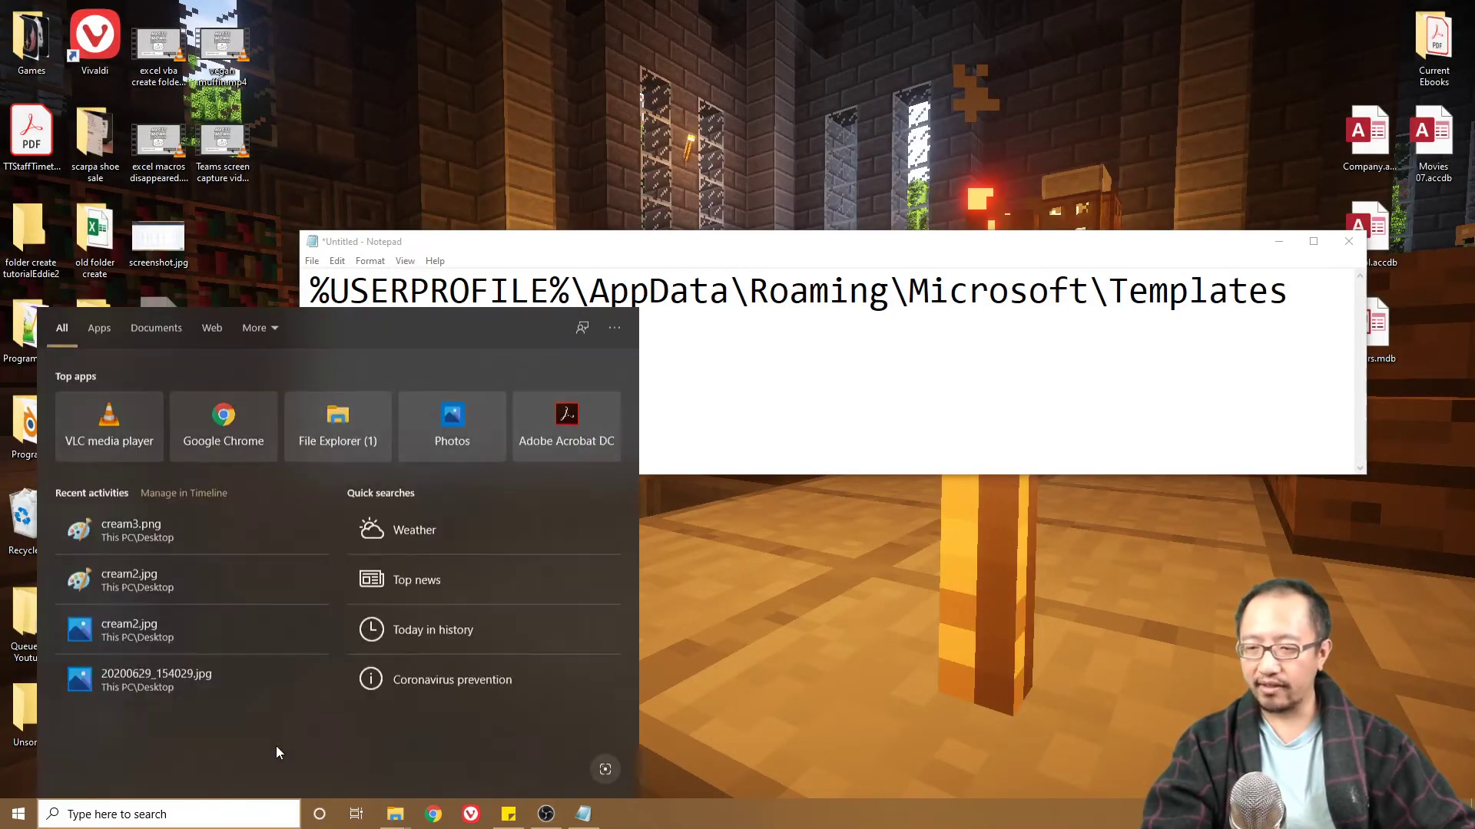
text(word)
key(Return)
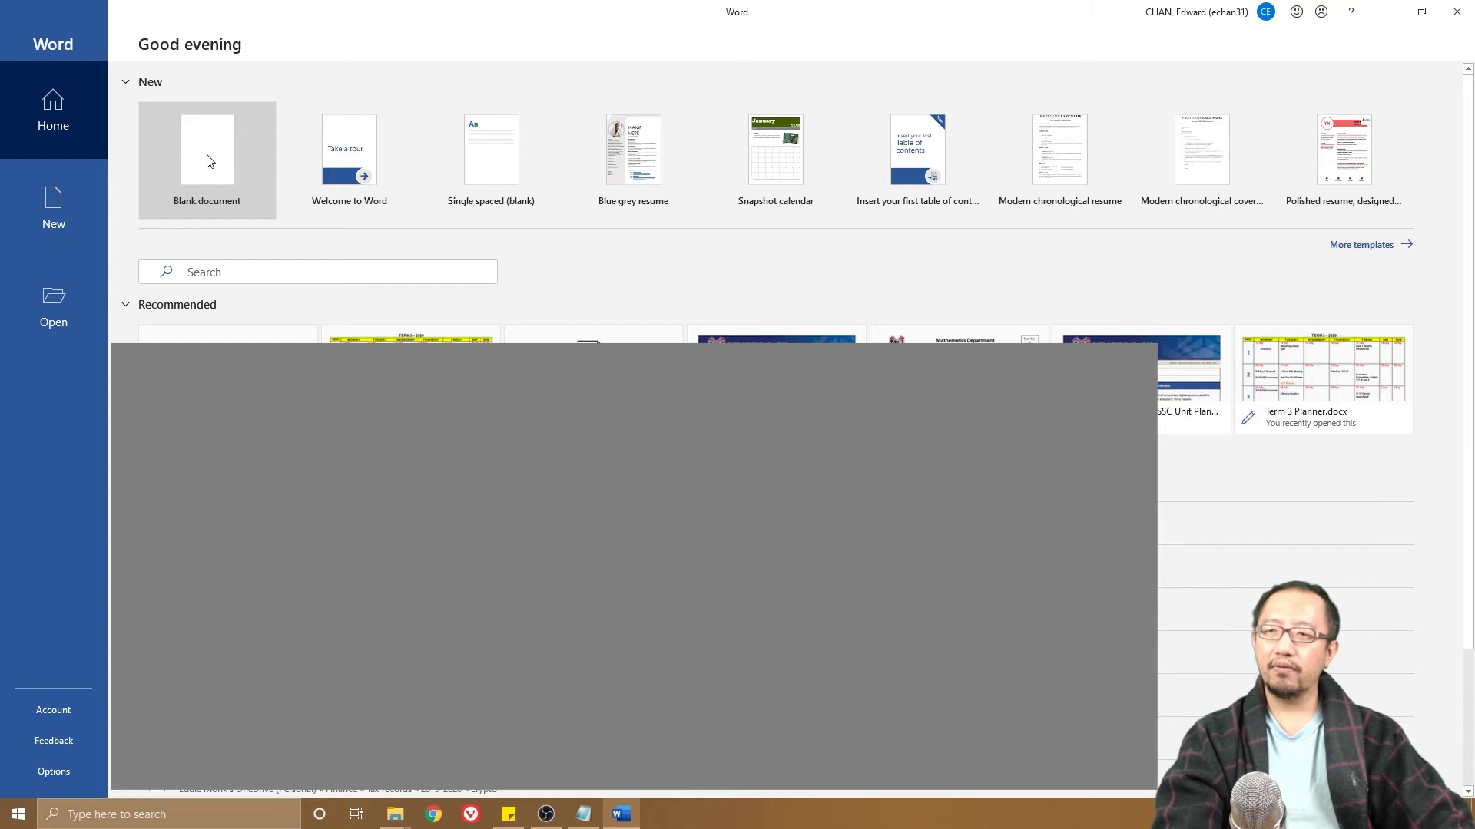
Step: Create a blank document and type the first name, followed by a new line
click(208, 161)
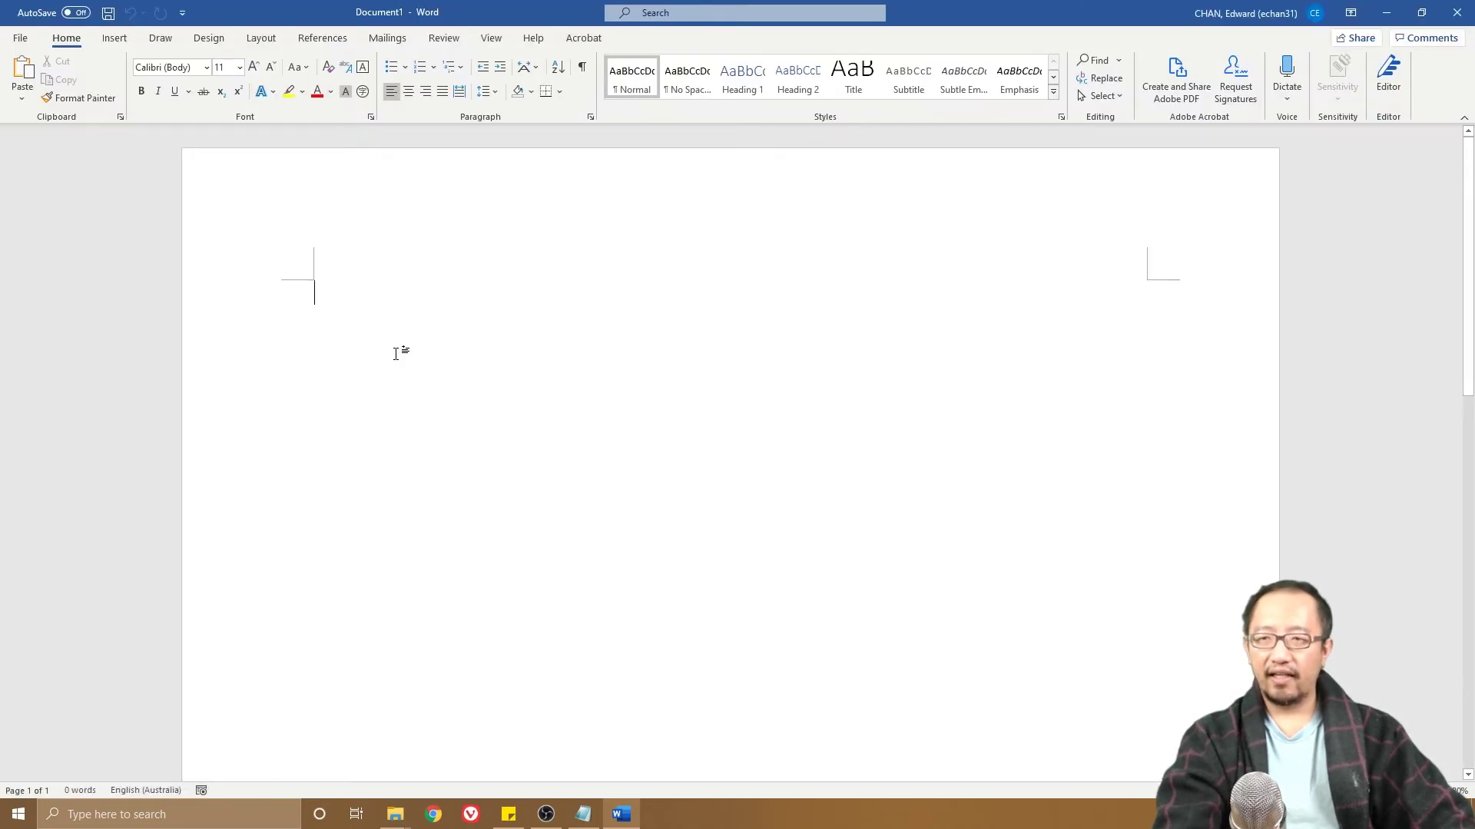
text(ed)
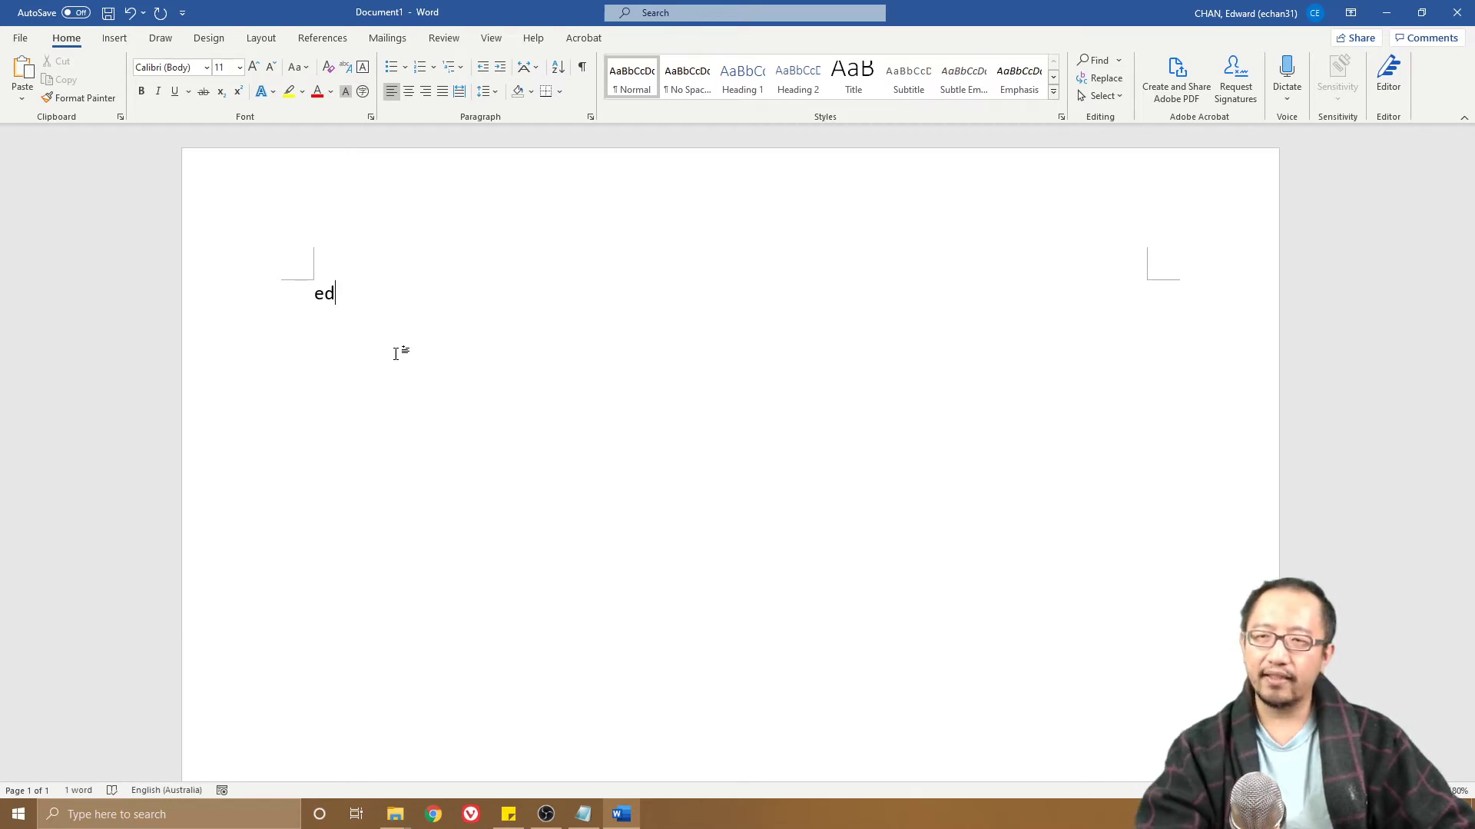
text(ward)
key(Return)
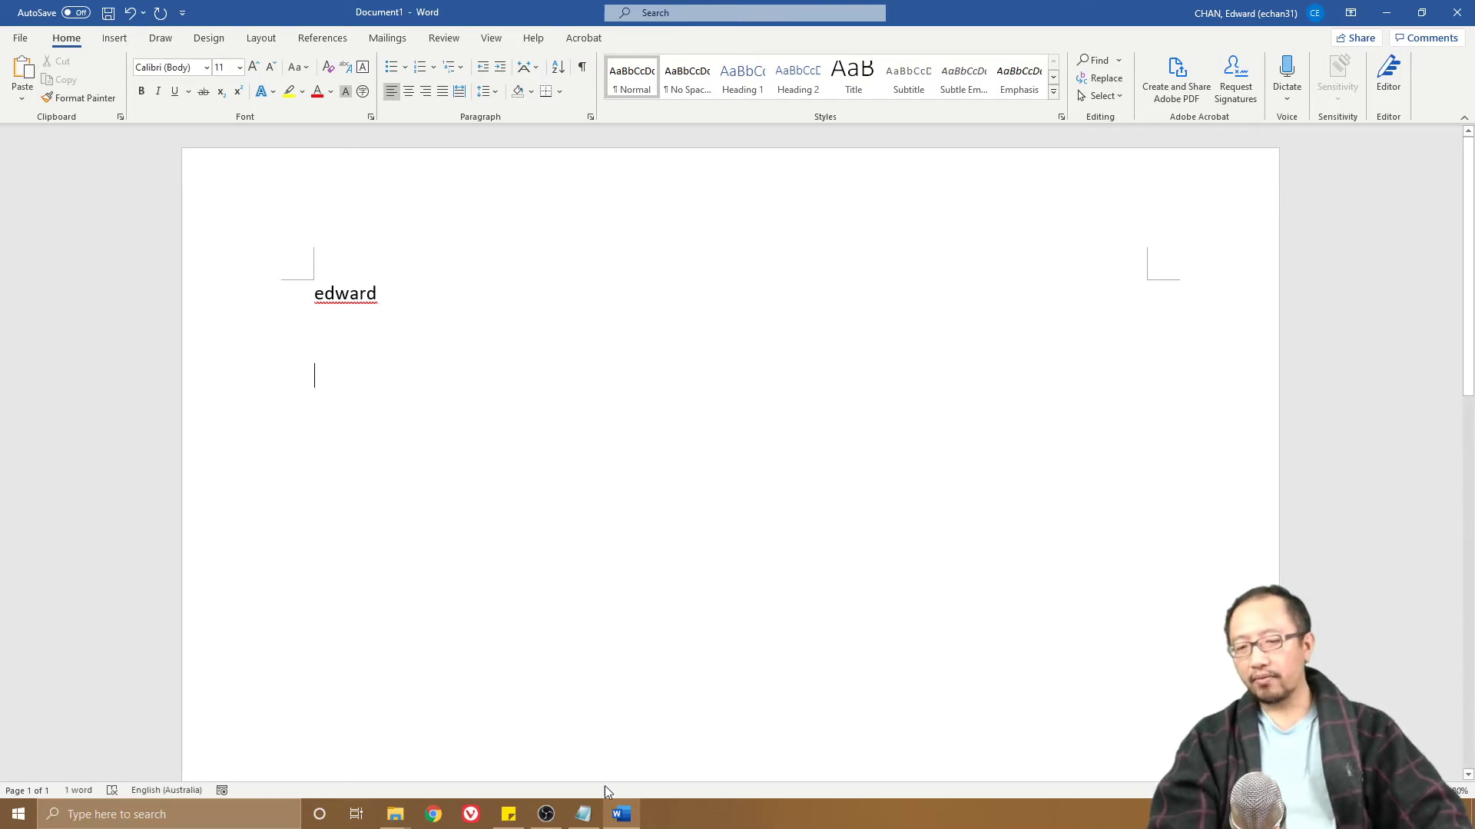
Step: Copy the %USERPROFILE%\AppData\Roaming\Microsoft\Templates path from the Notepad note
click(598, 819)
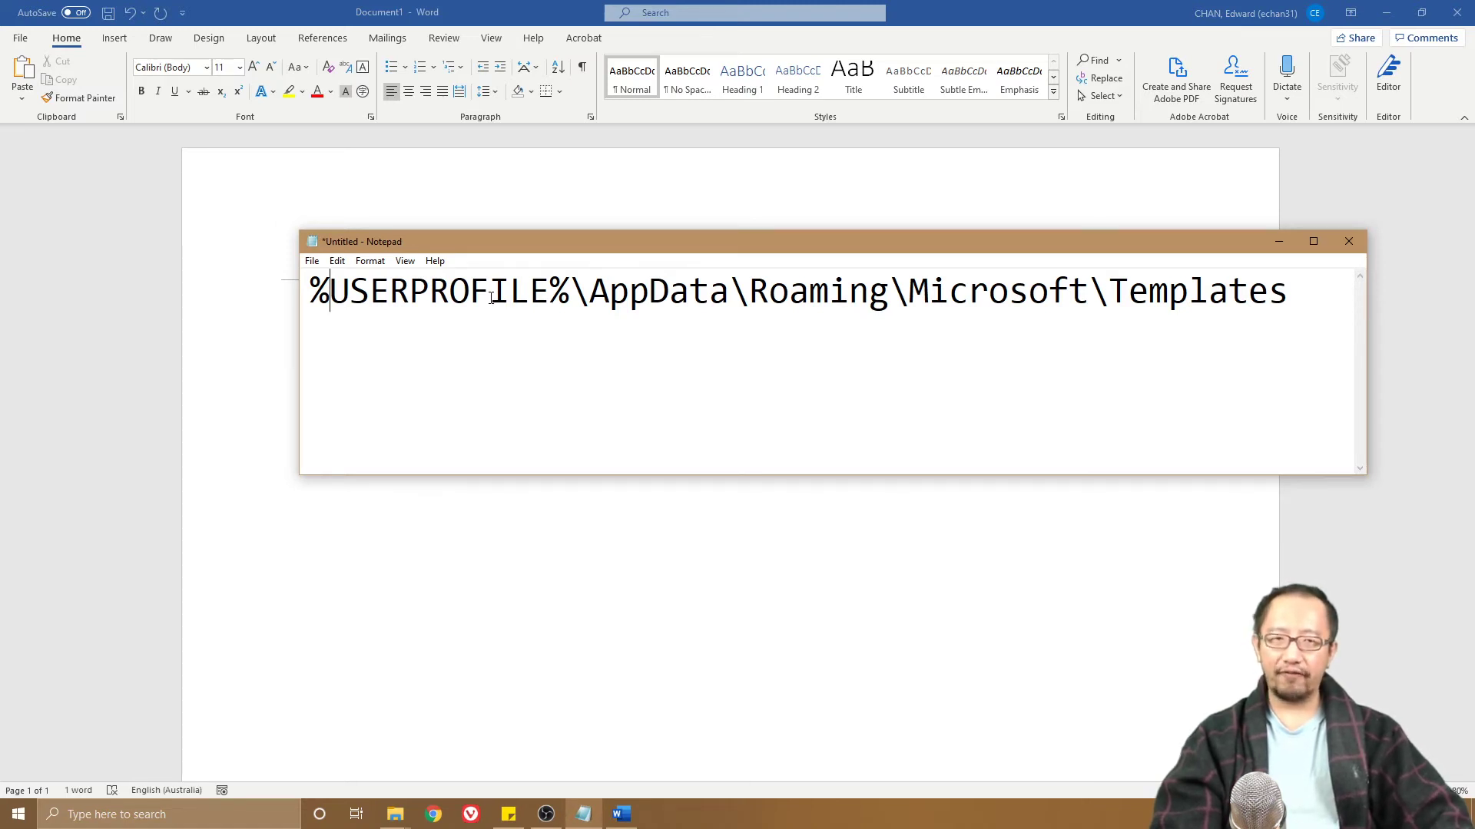
drag(1326, 290, 289, 305)
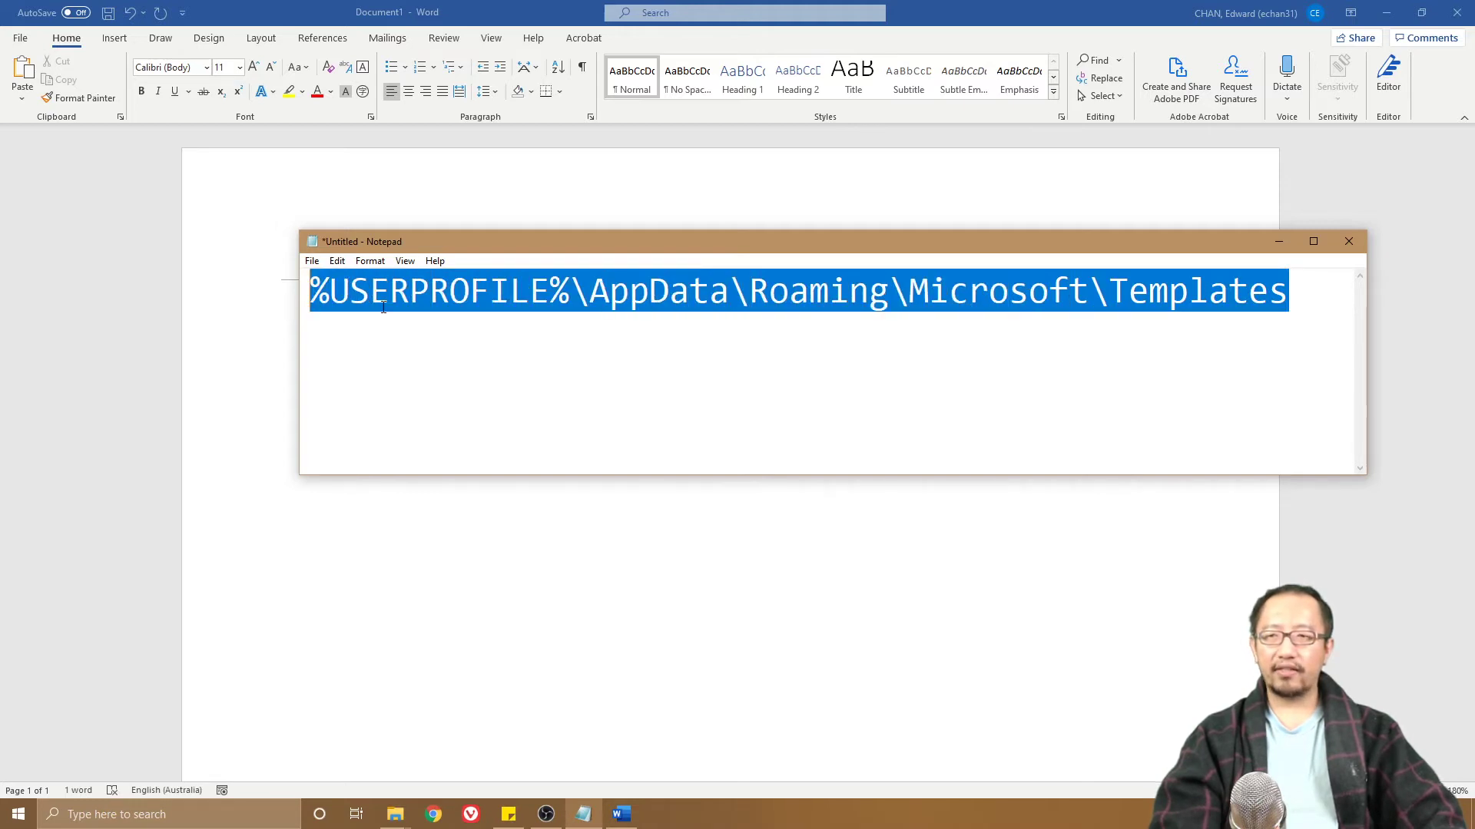
right_click(395, 297)
click(282, 345)
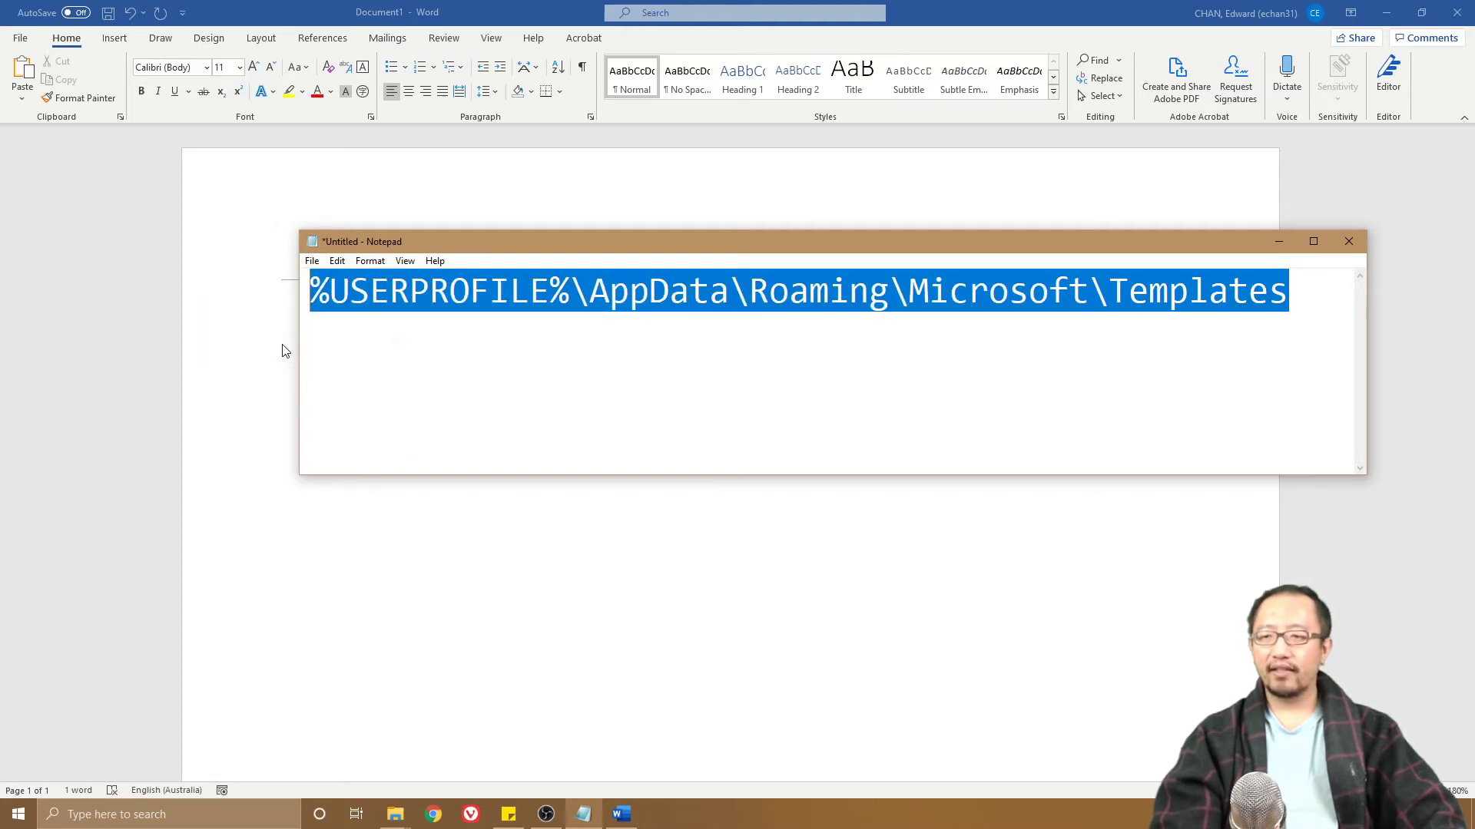
mouse_move(394, 815)
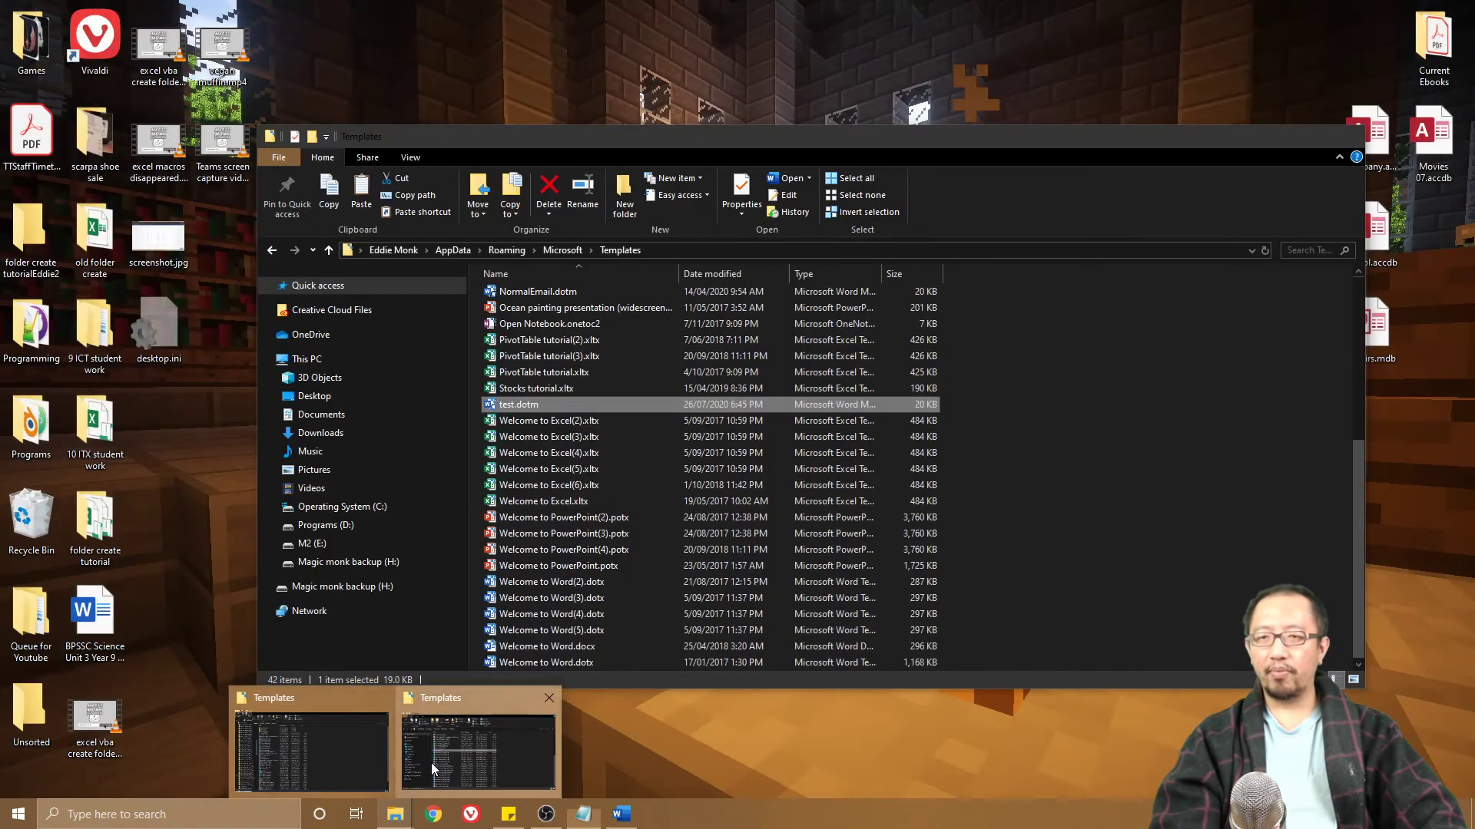
Step: Paste the copied path into the File Explorer address bar to open the Templates folder
click(431, 763)
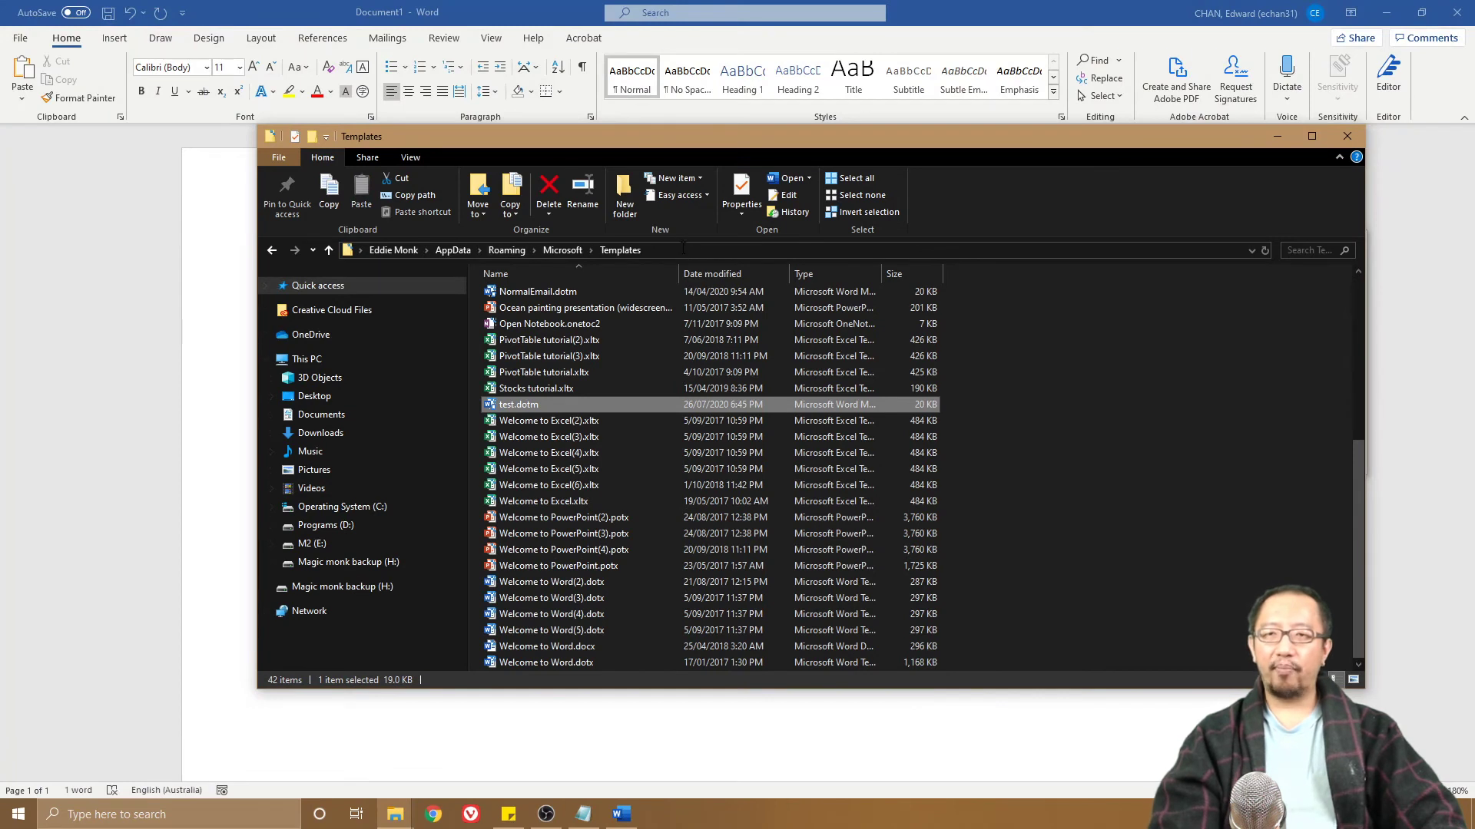
click(684, 249)
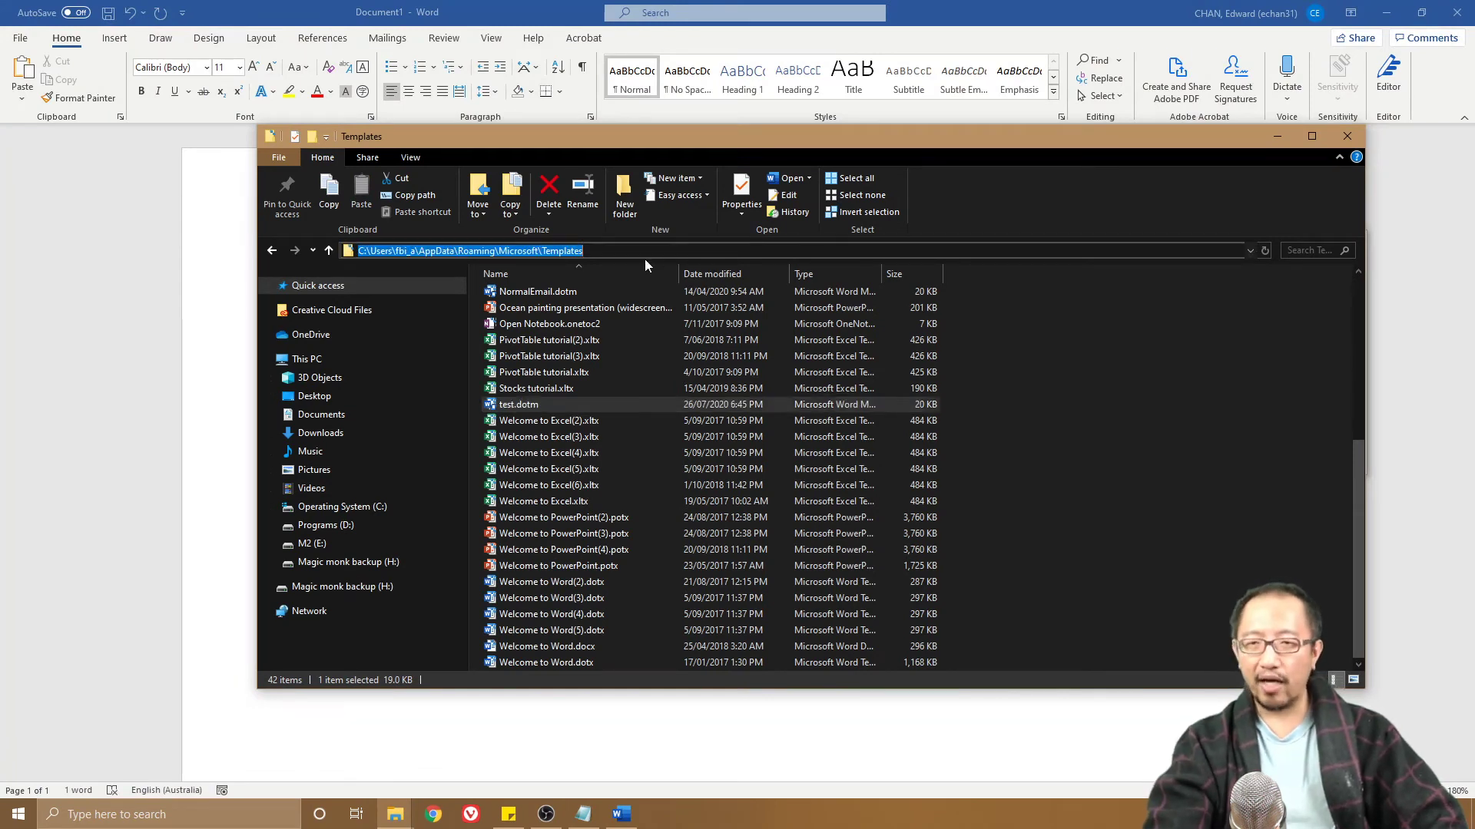
key(ctrl+v)
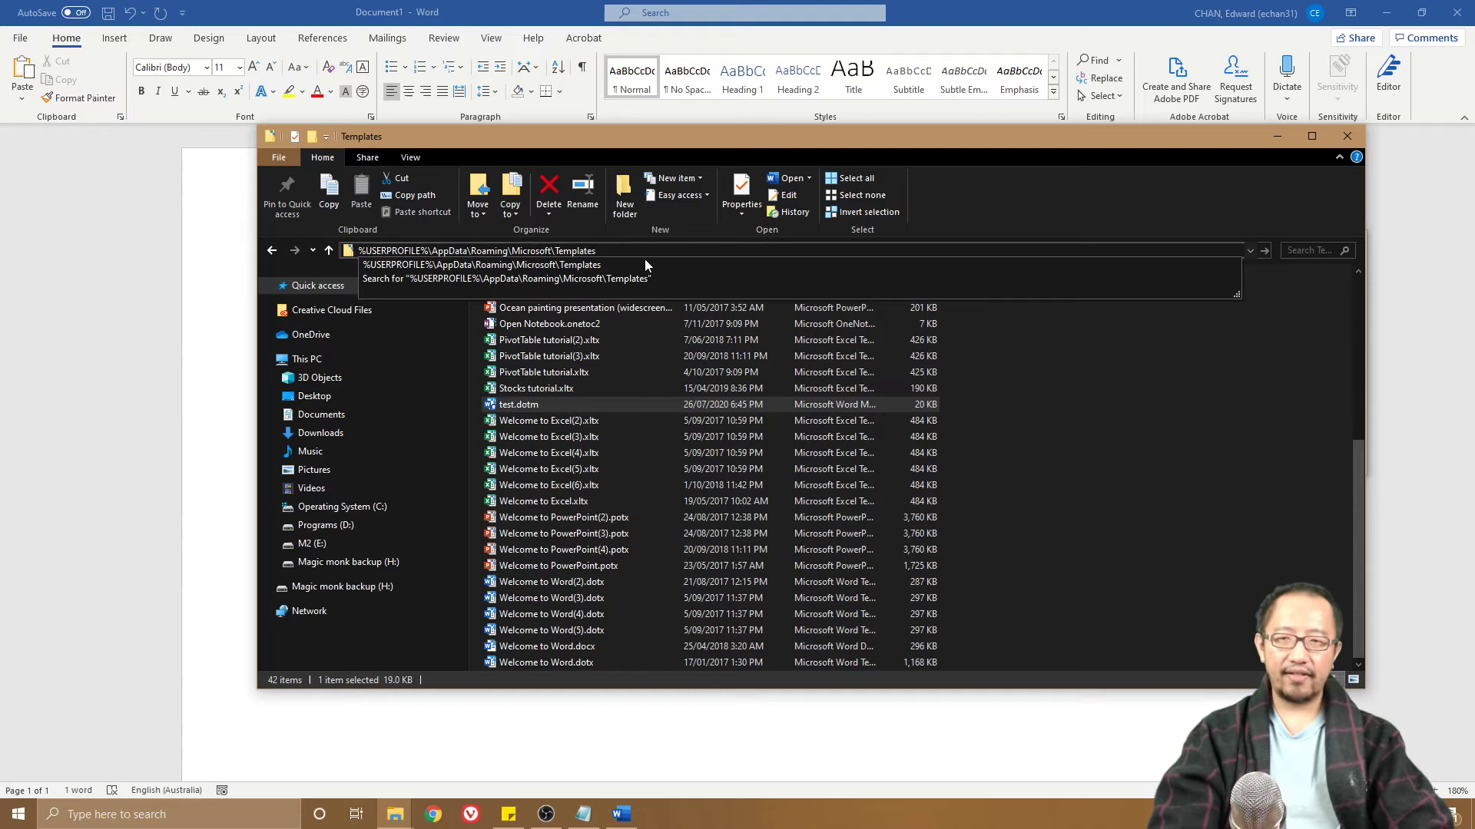
key(Return)
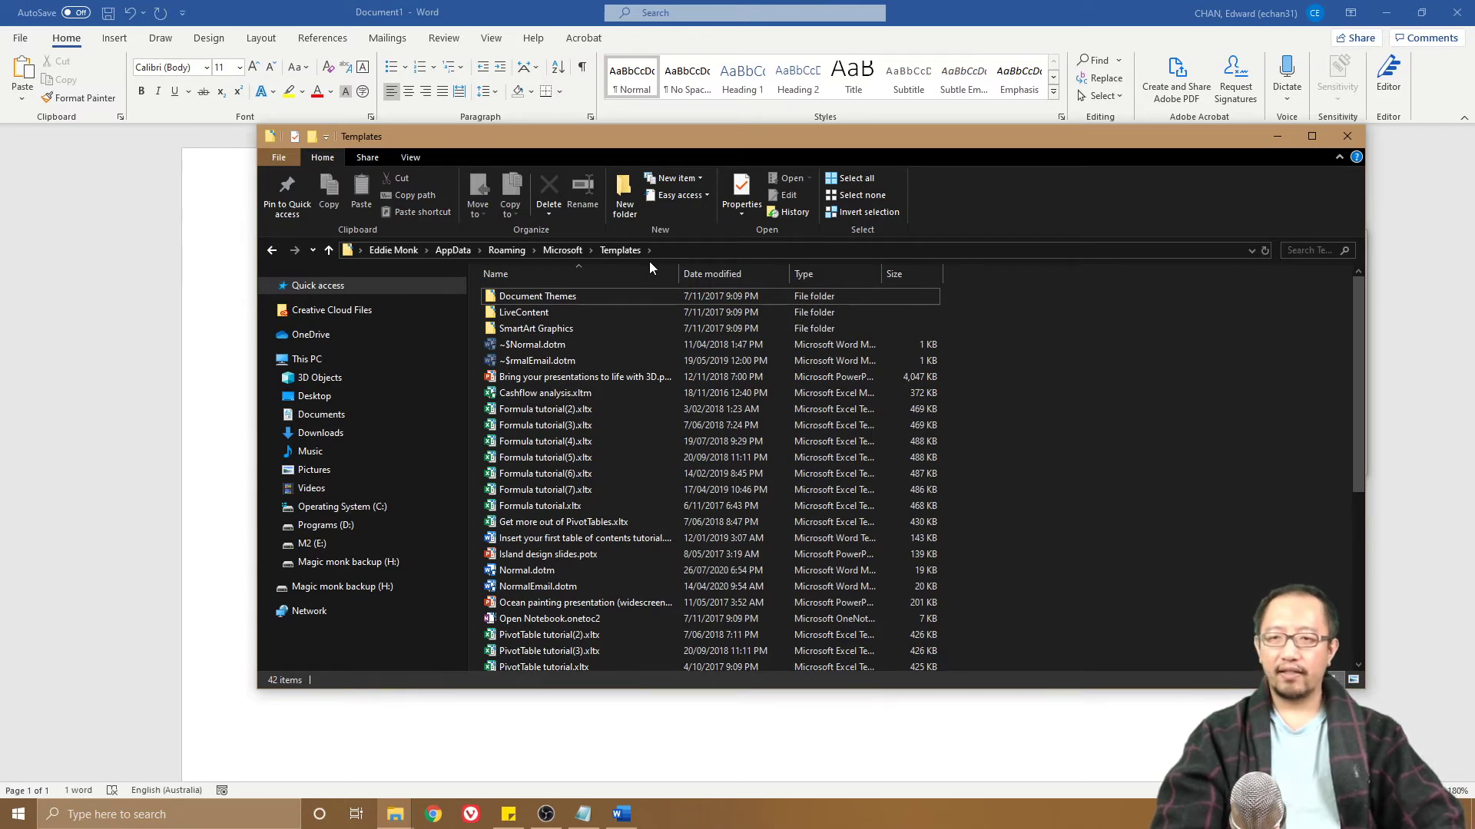
Step: Copy Normal.dotm from the Templates folder to the clipboard
click(541, 570)
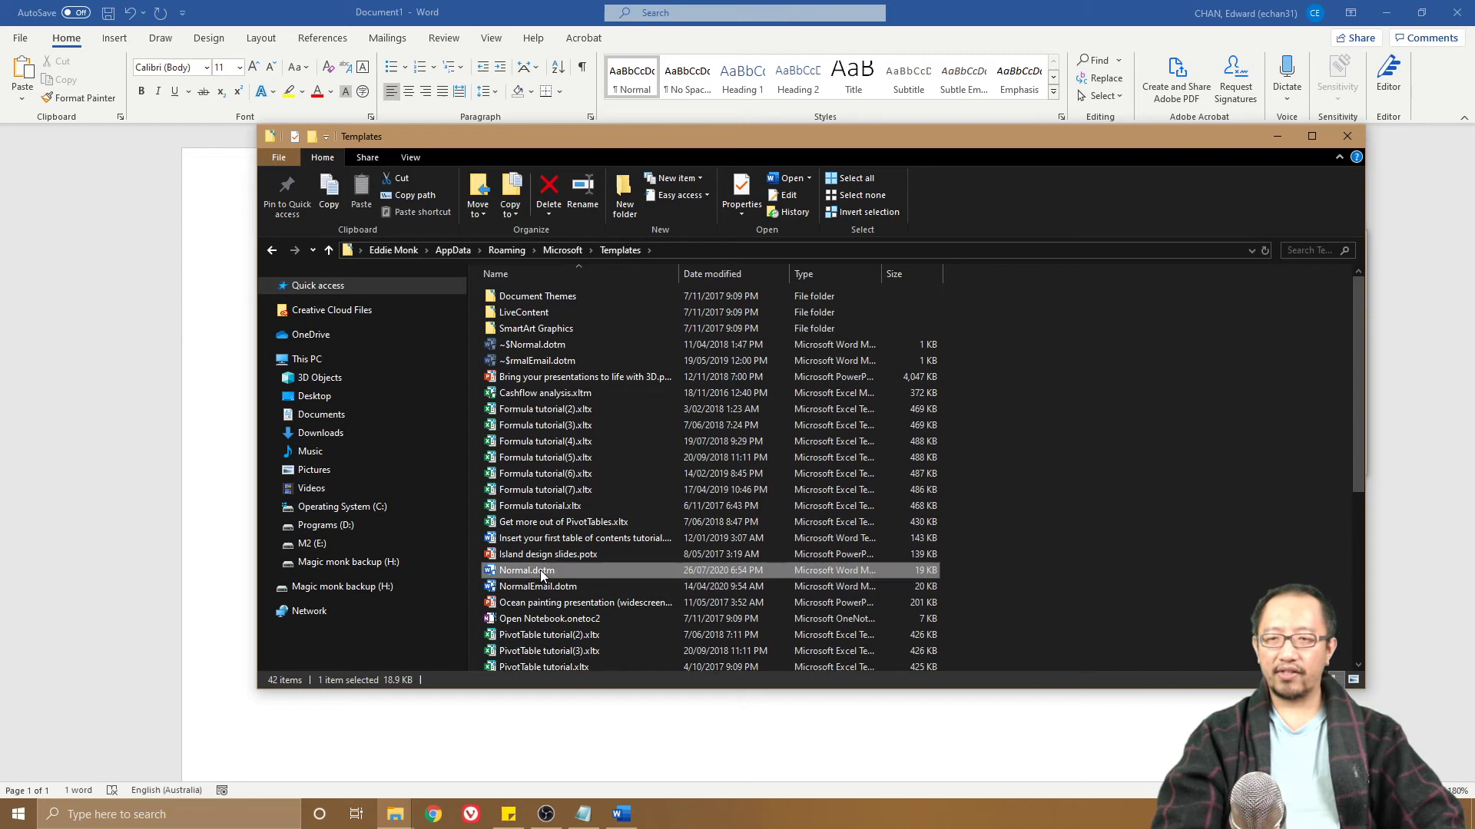
right_click(539, 573)
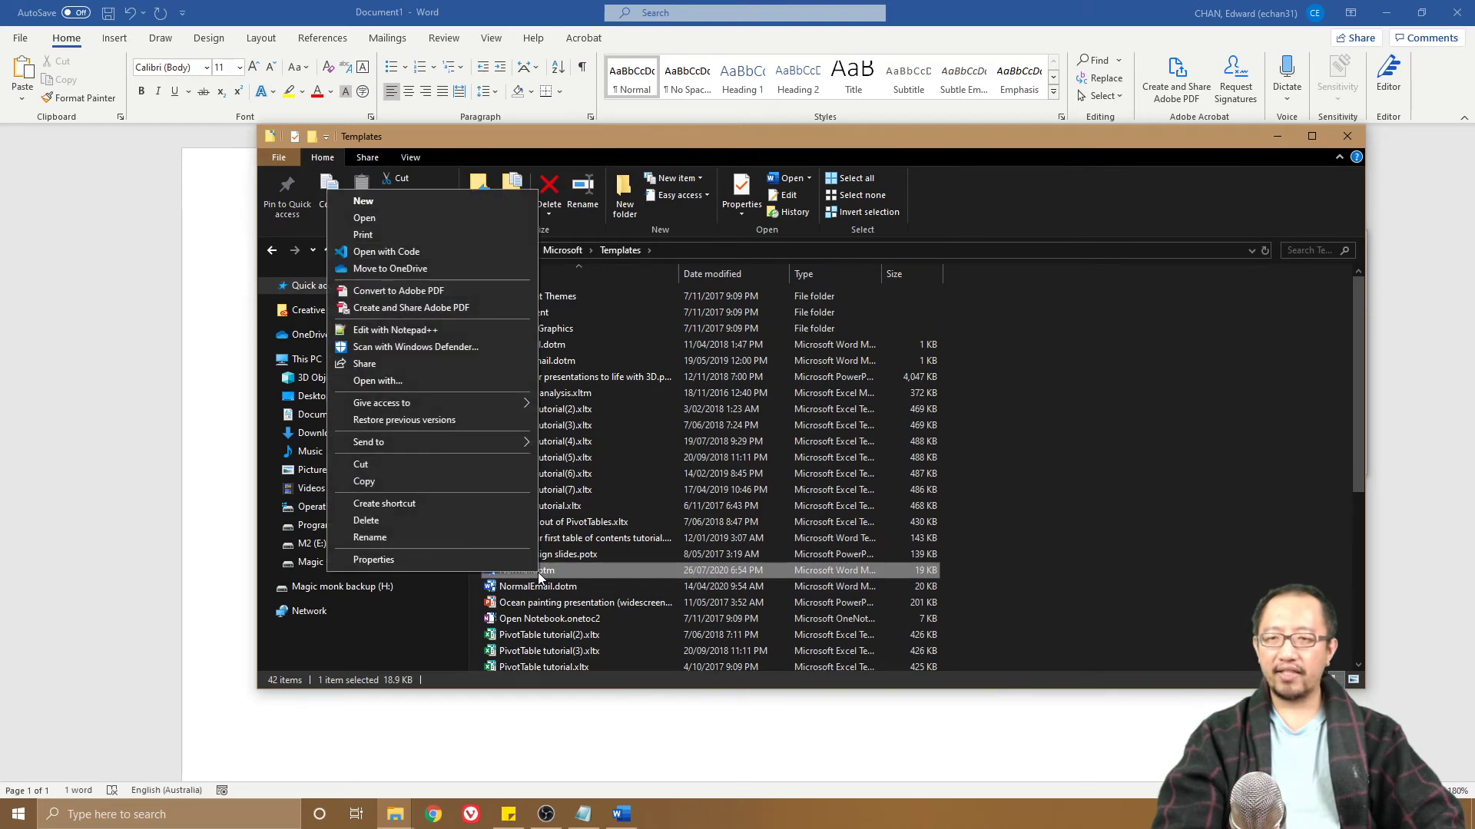
click(416, 484)
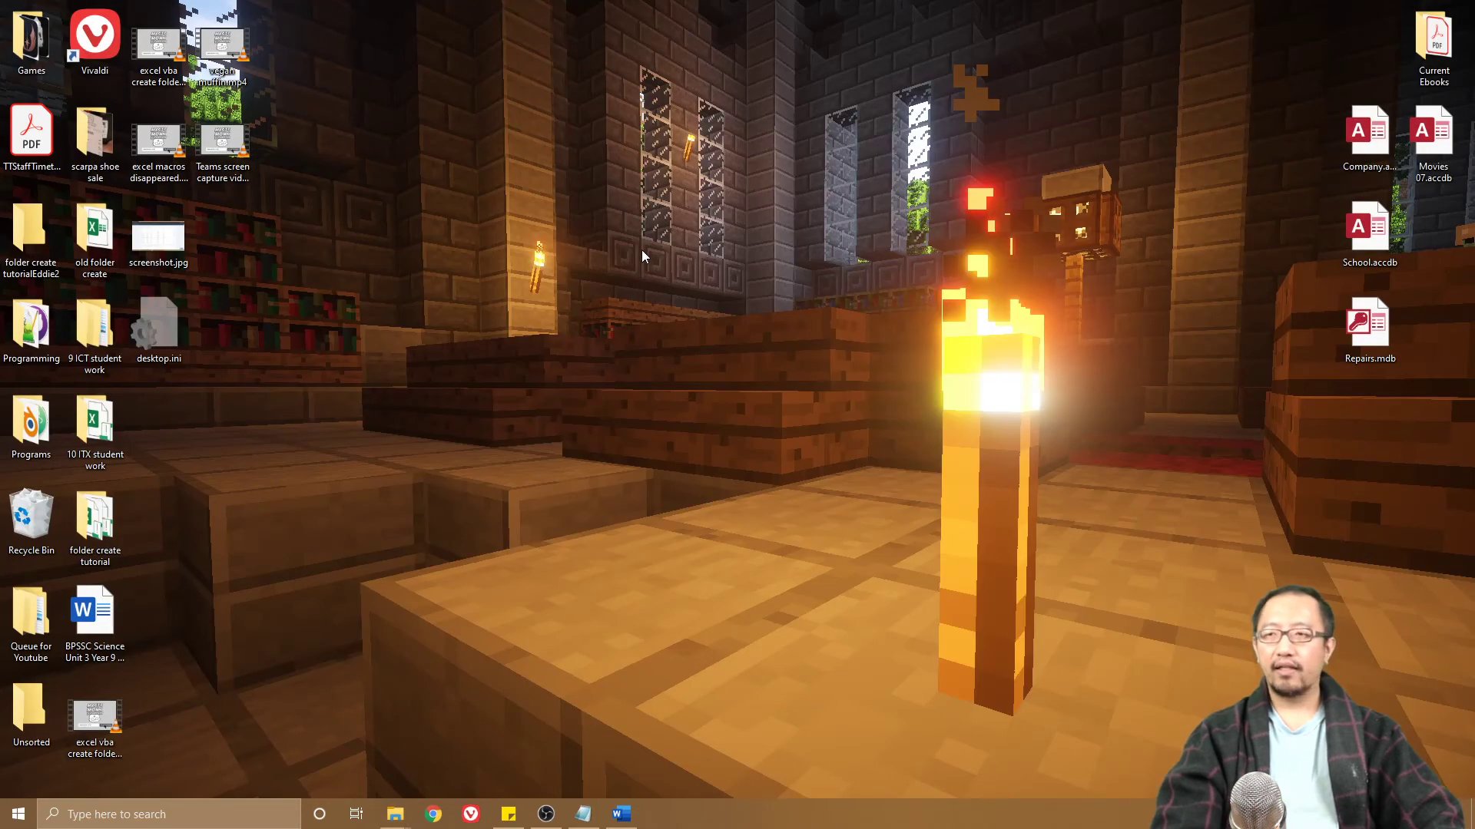
Step: Paste the Normal.dotm copy onto the desktop and rename it custom settings.dotm
right_click(787, 280)
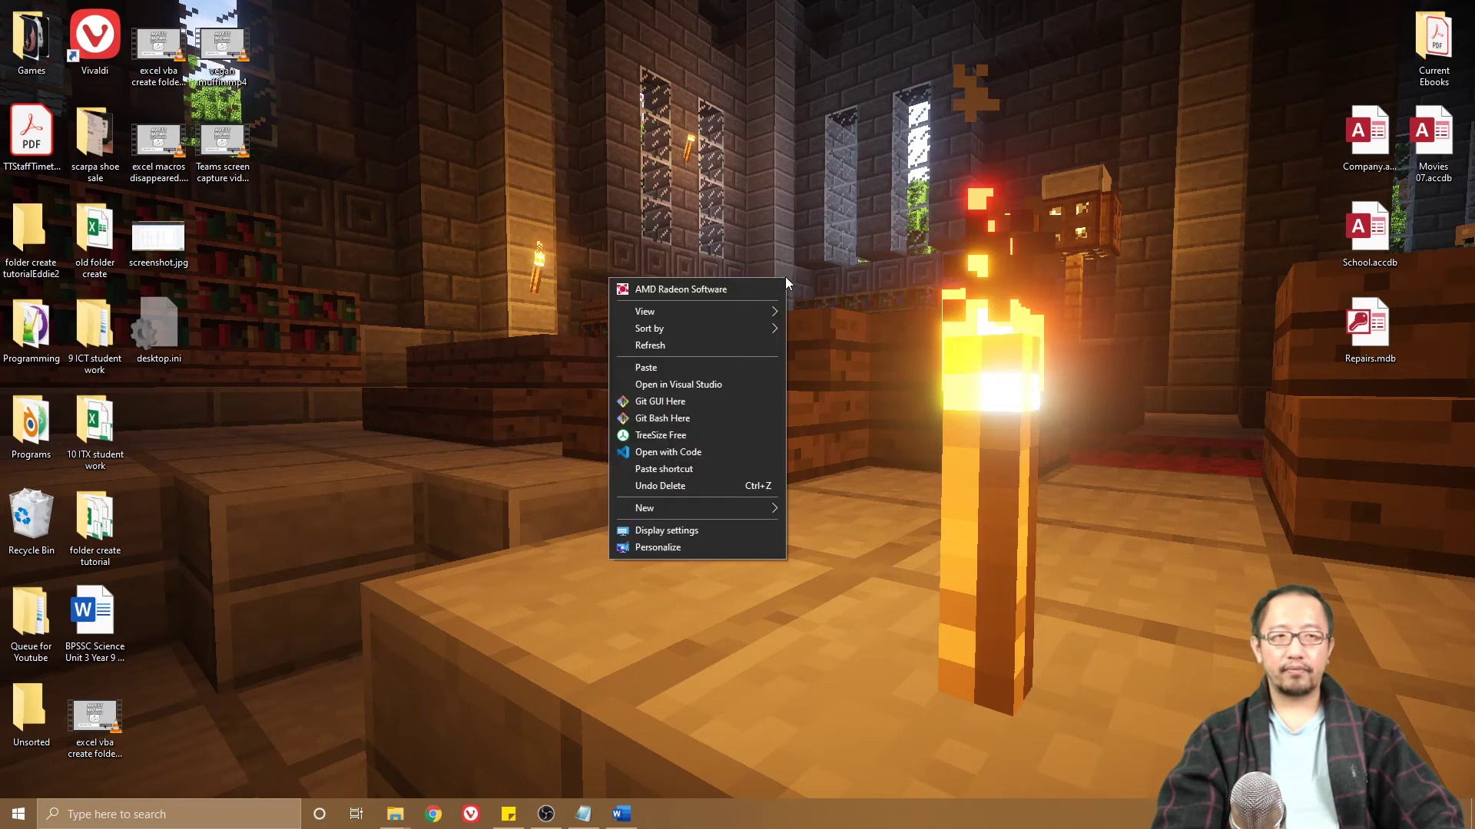
click(714, 366)
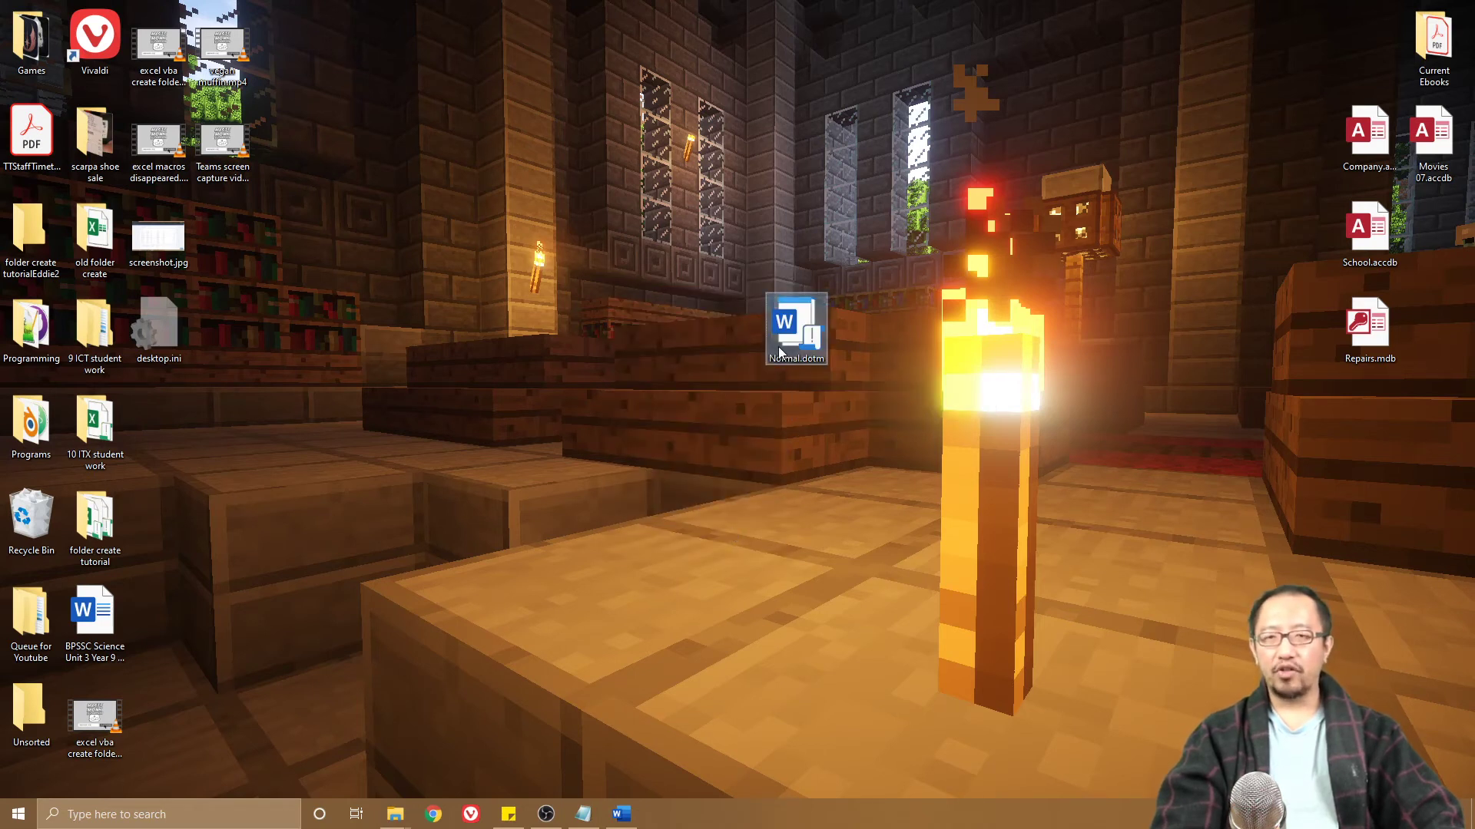
mouse_move(780, 352)
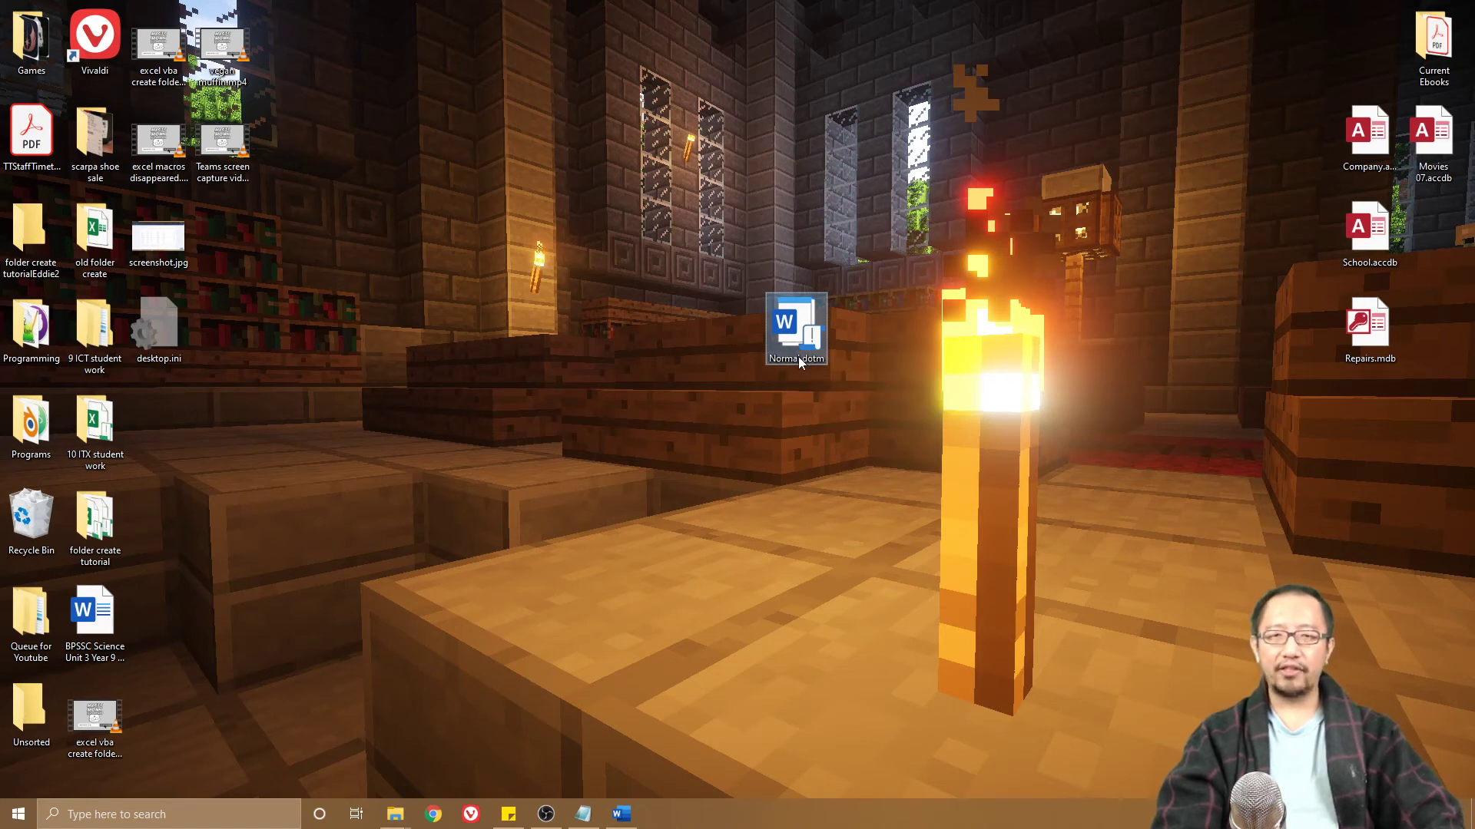
click(798, 356)
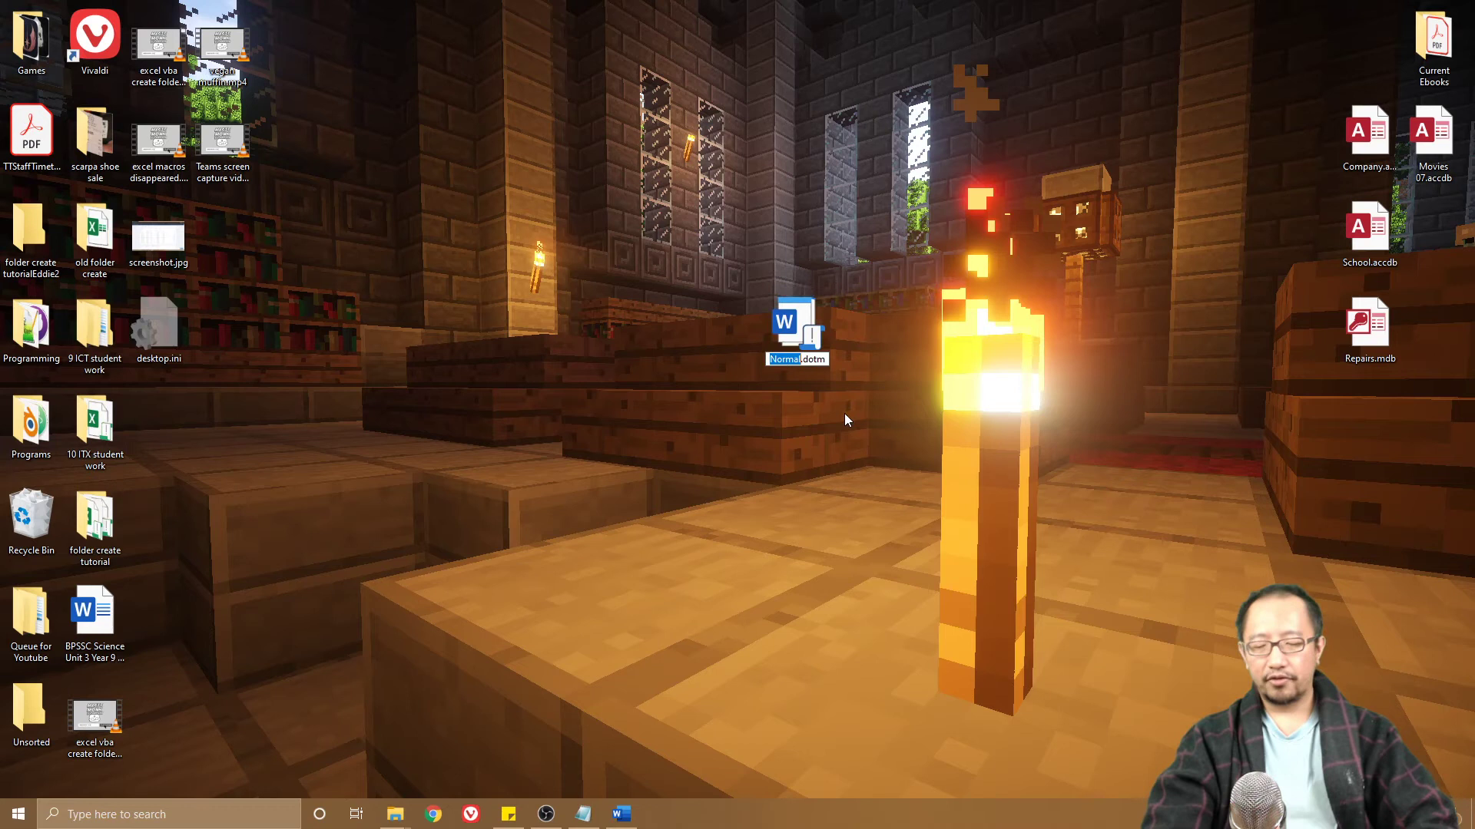
text(custom settings)
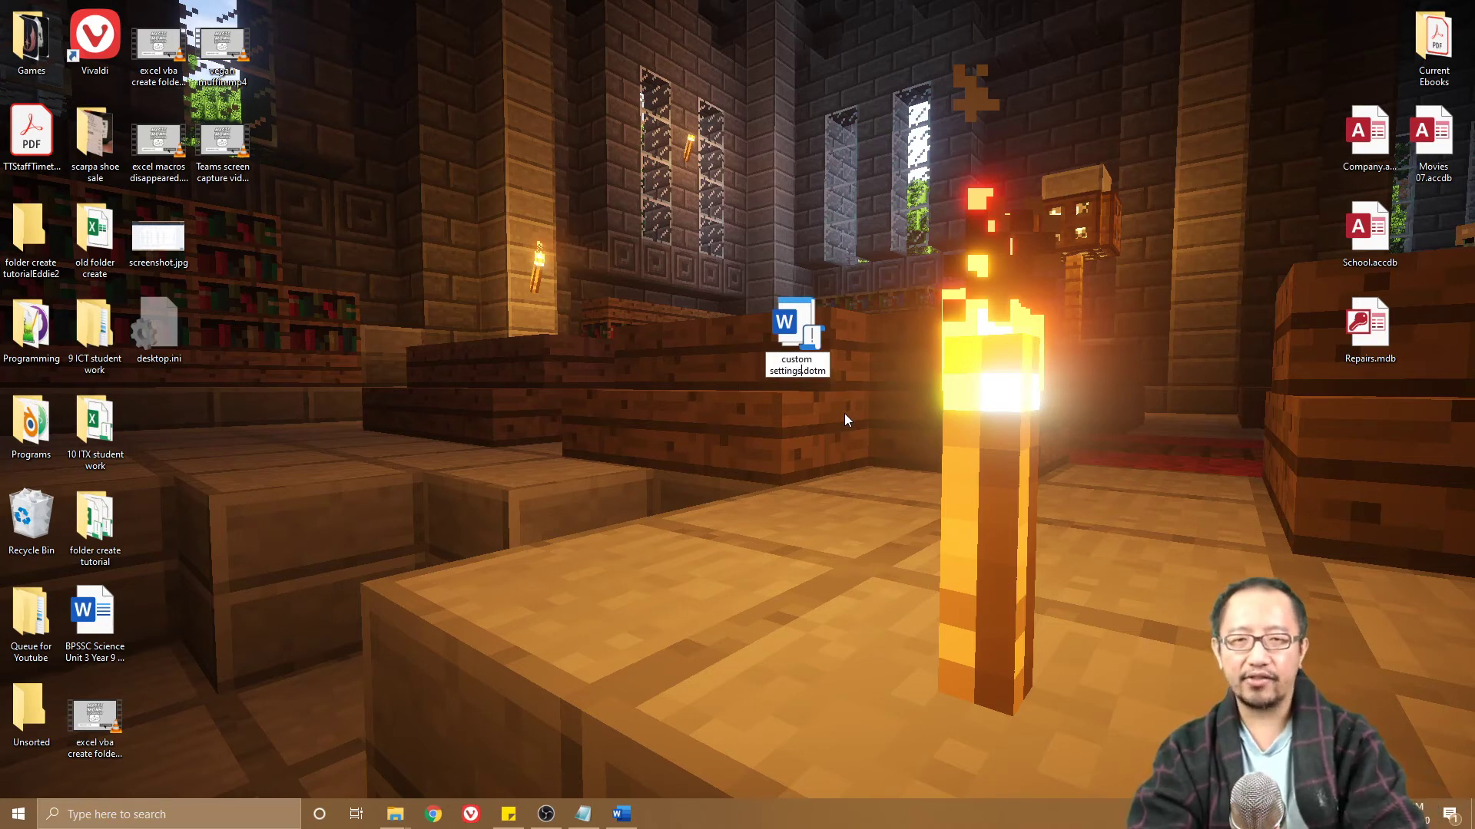
key(Return)
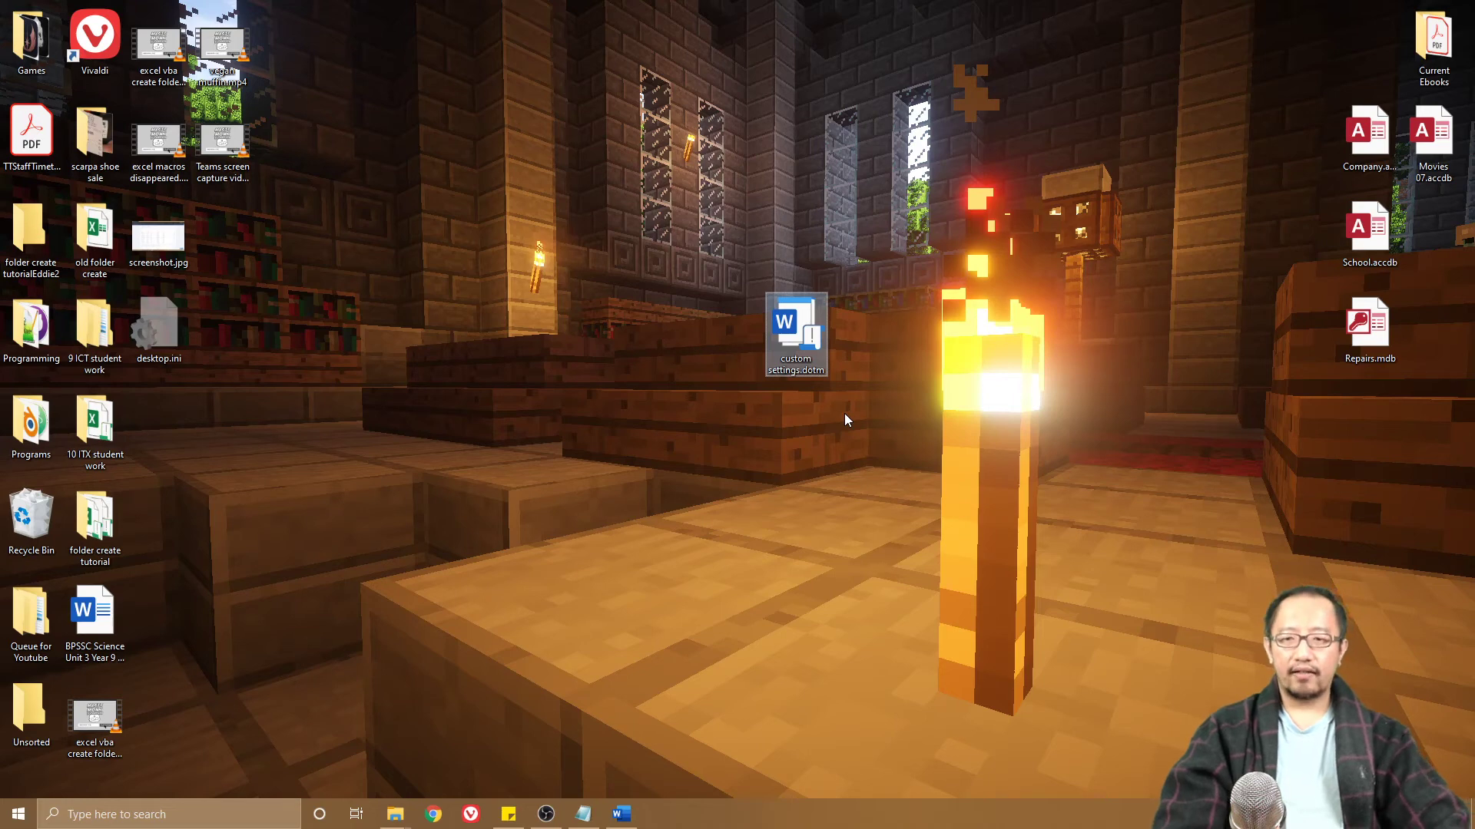
Step: Open a new document from custom settings.dotm, type a first name, select it, and press Alt+F3
double_click(806, 349)
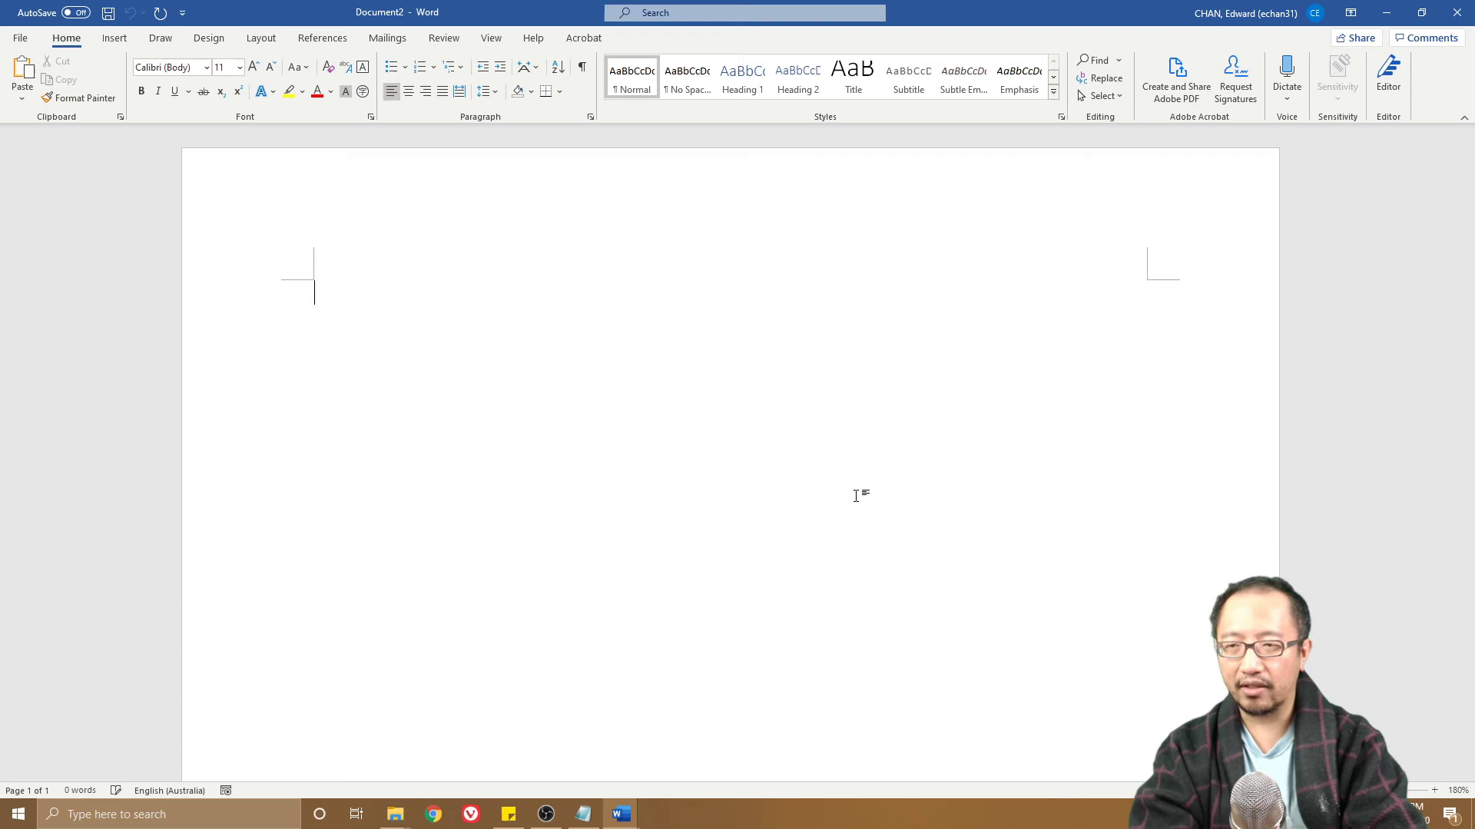
text(johnny)
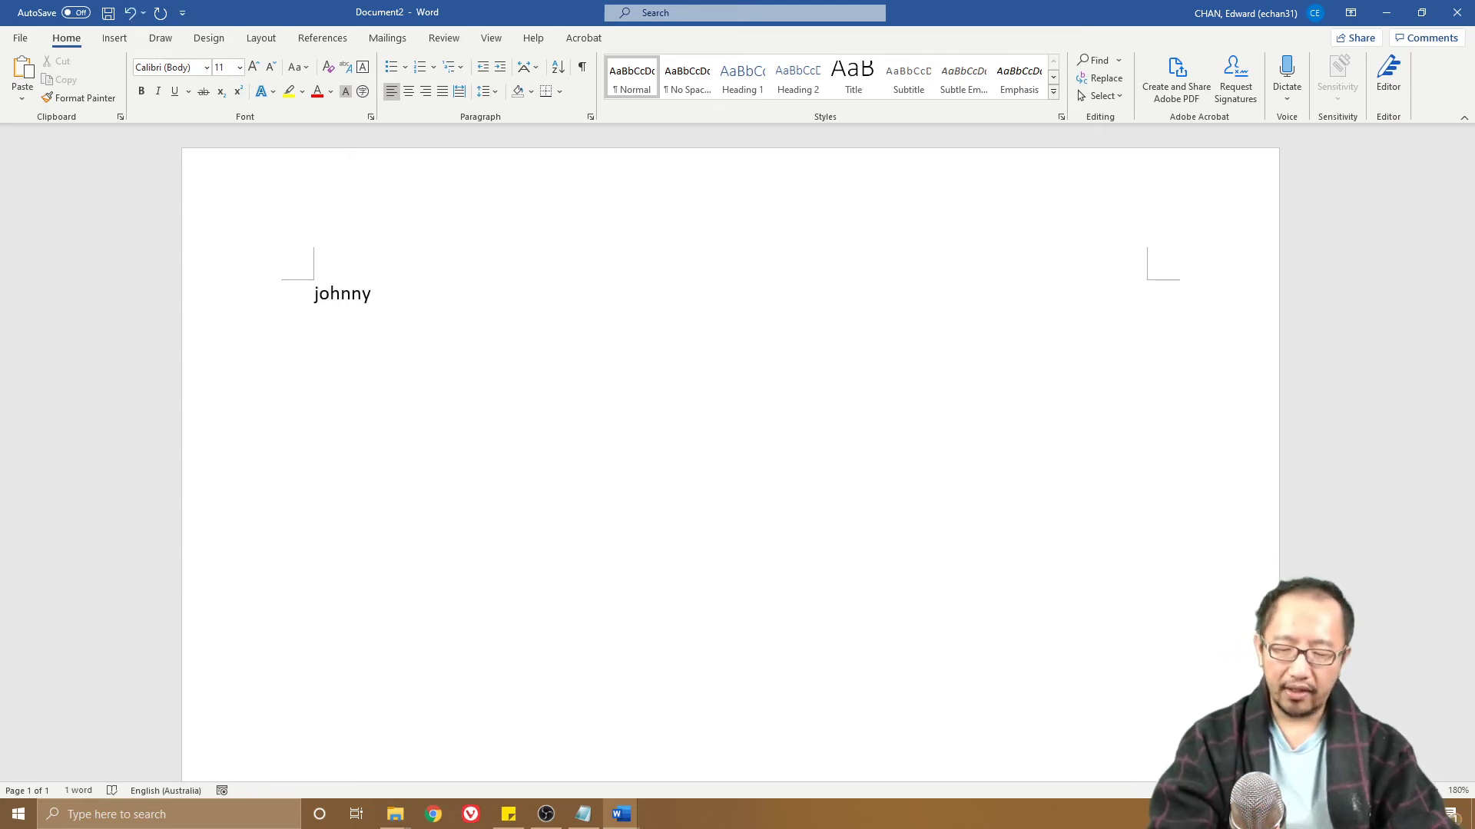
key(shift+Left)
key(shift+Left)
key(shift+Left)
key(shift+Left)
key(ctrl+a)
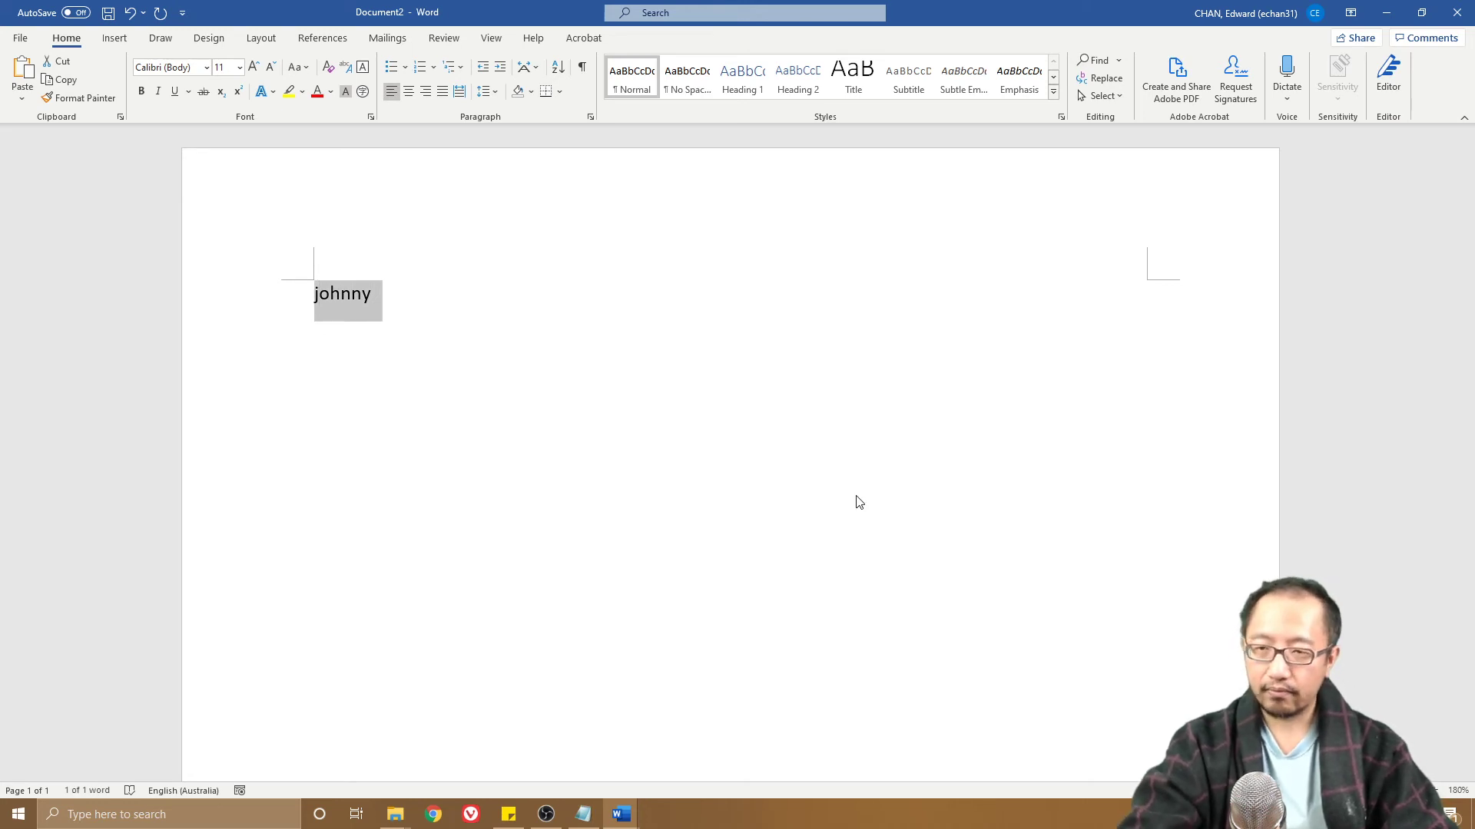
key(alt+F3)
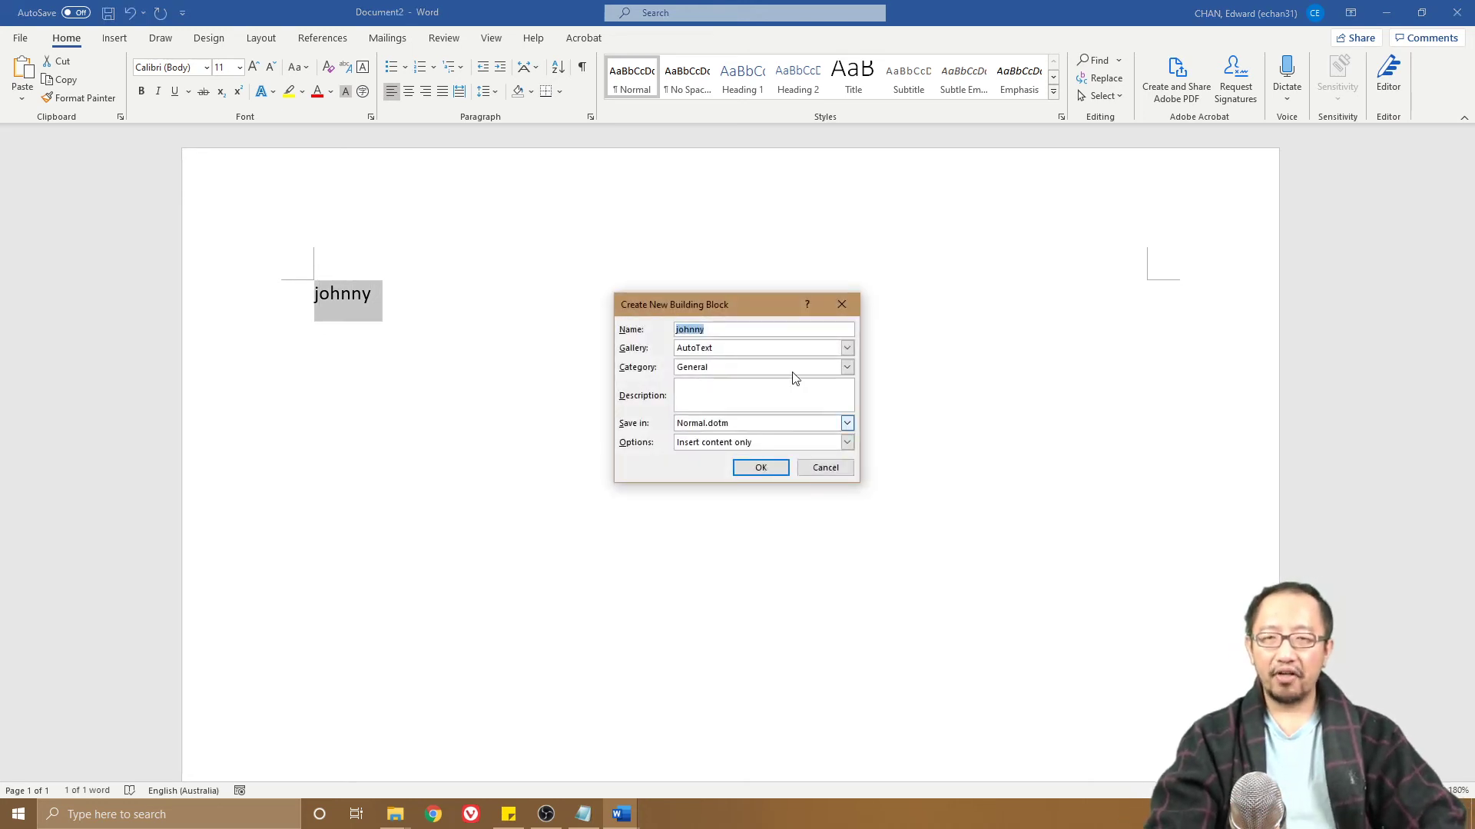
Step: Set Save in to custom settings.dotm, name the entry 'jo', and confirm
click(702, 425)
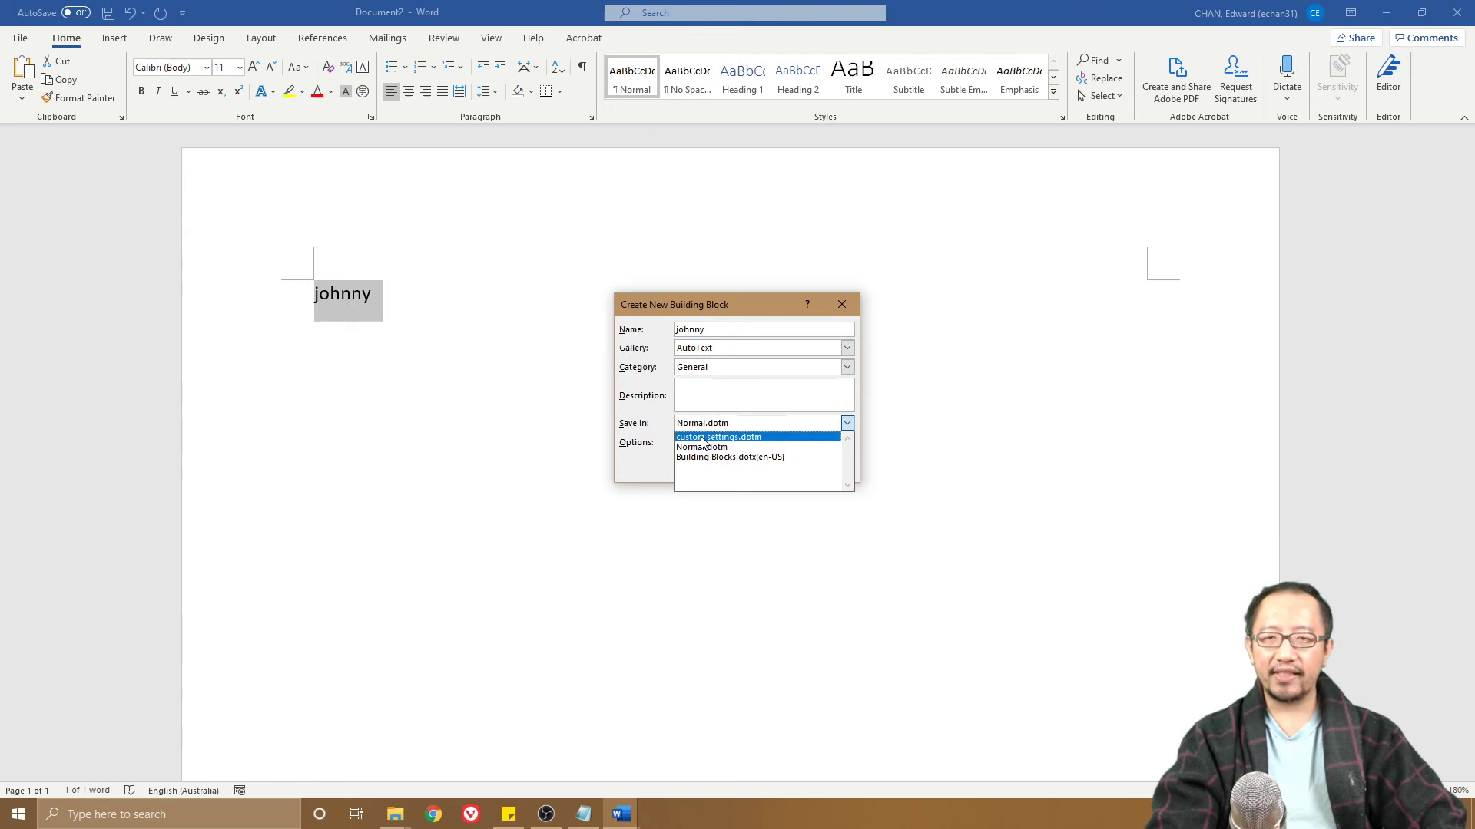
click(701, 438)
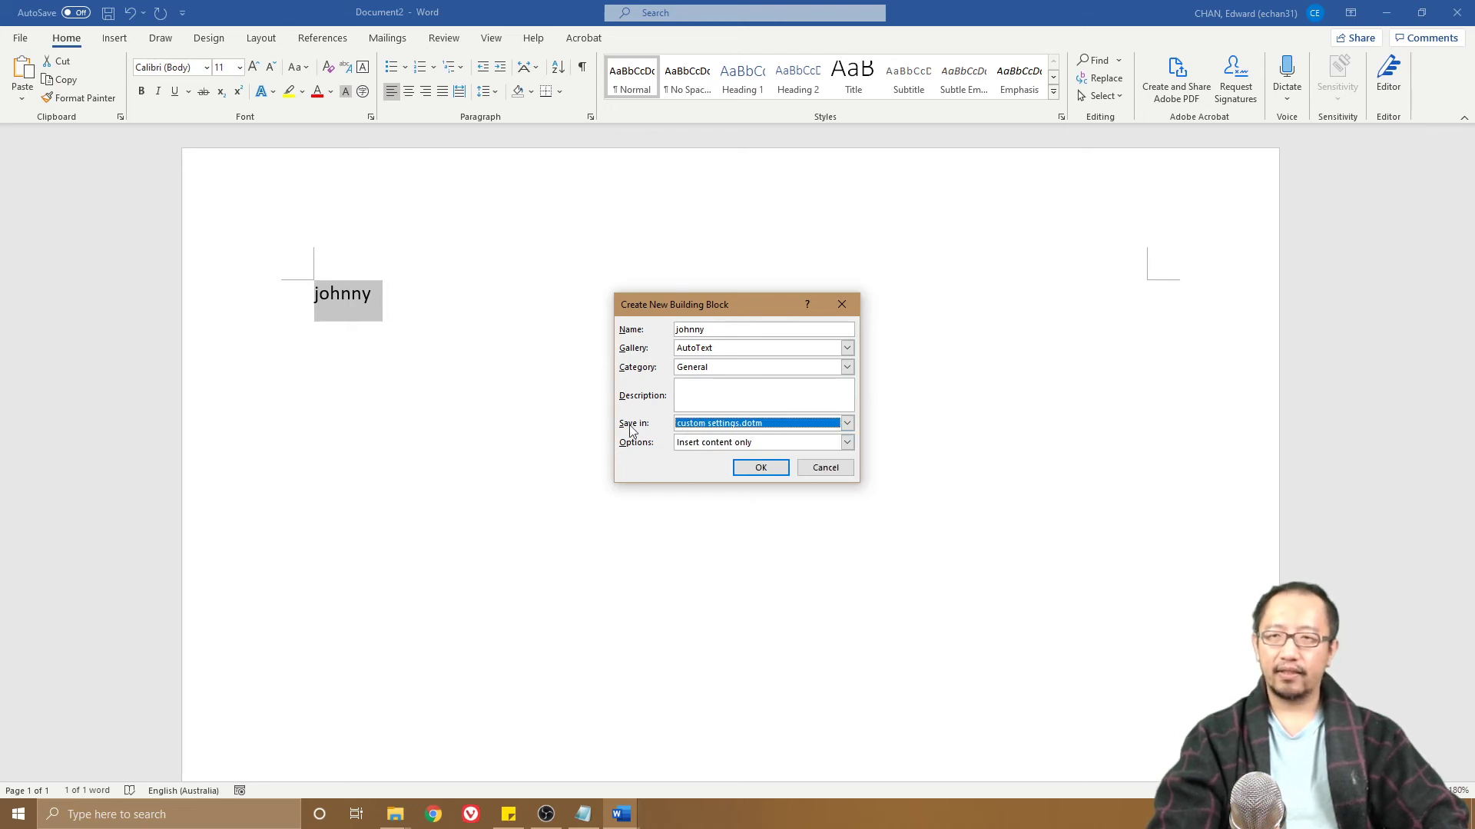
drag(715, 329, 628, 327)
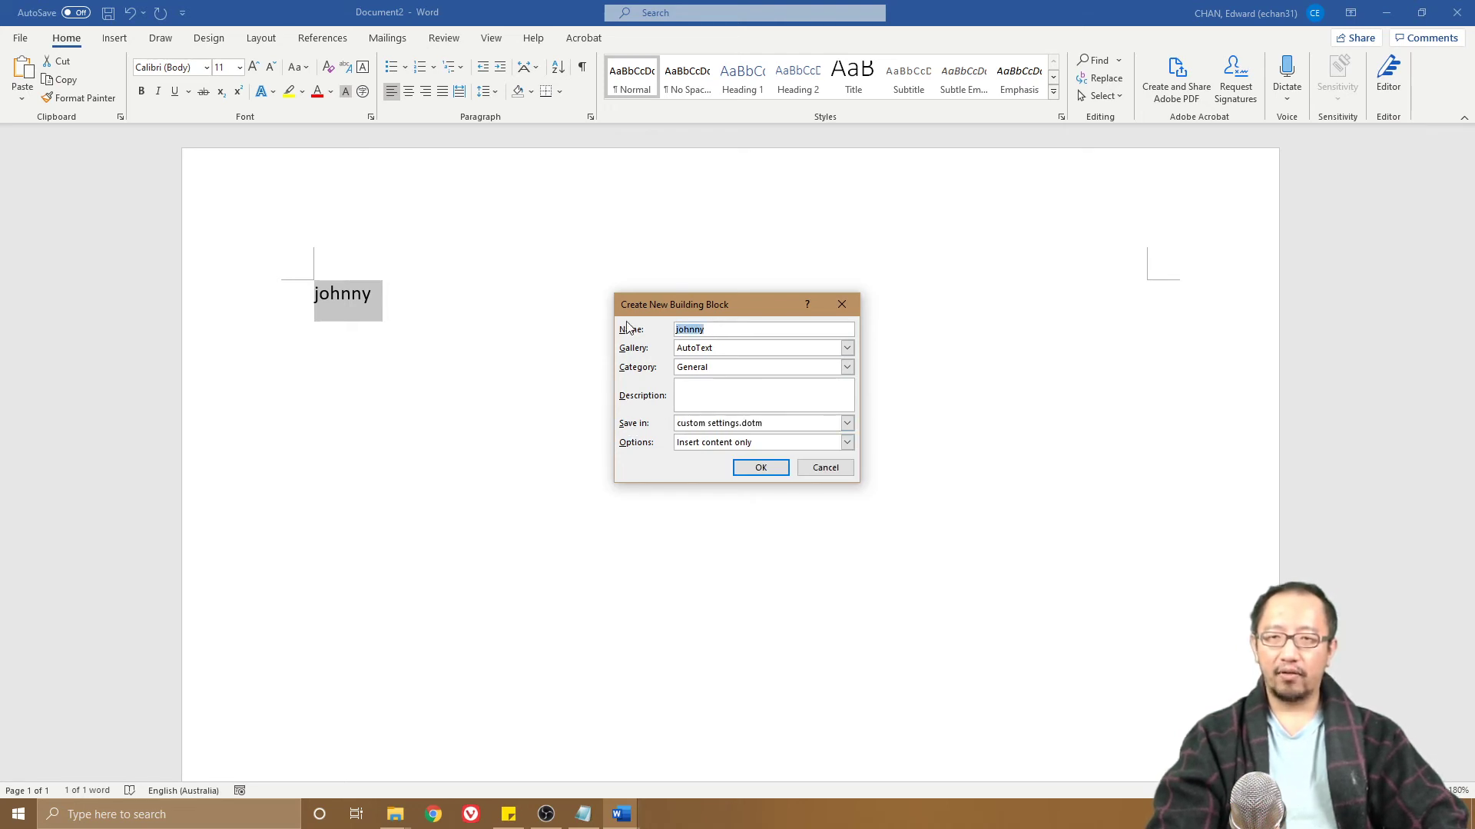
text(jo)
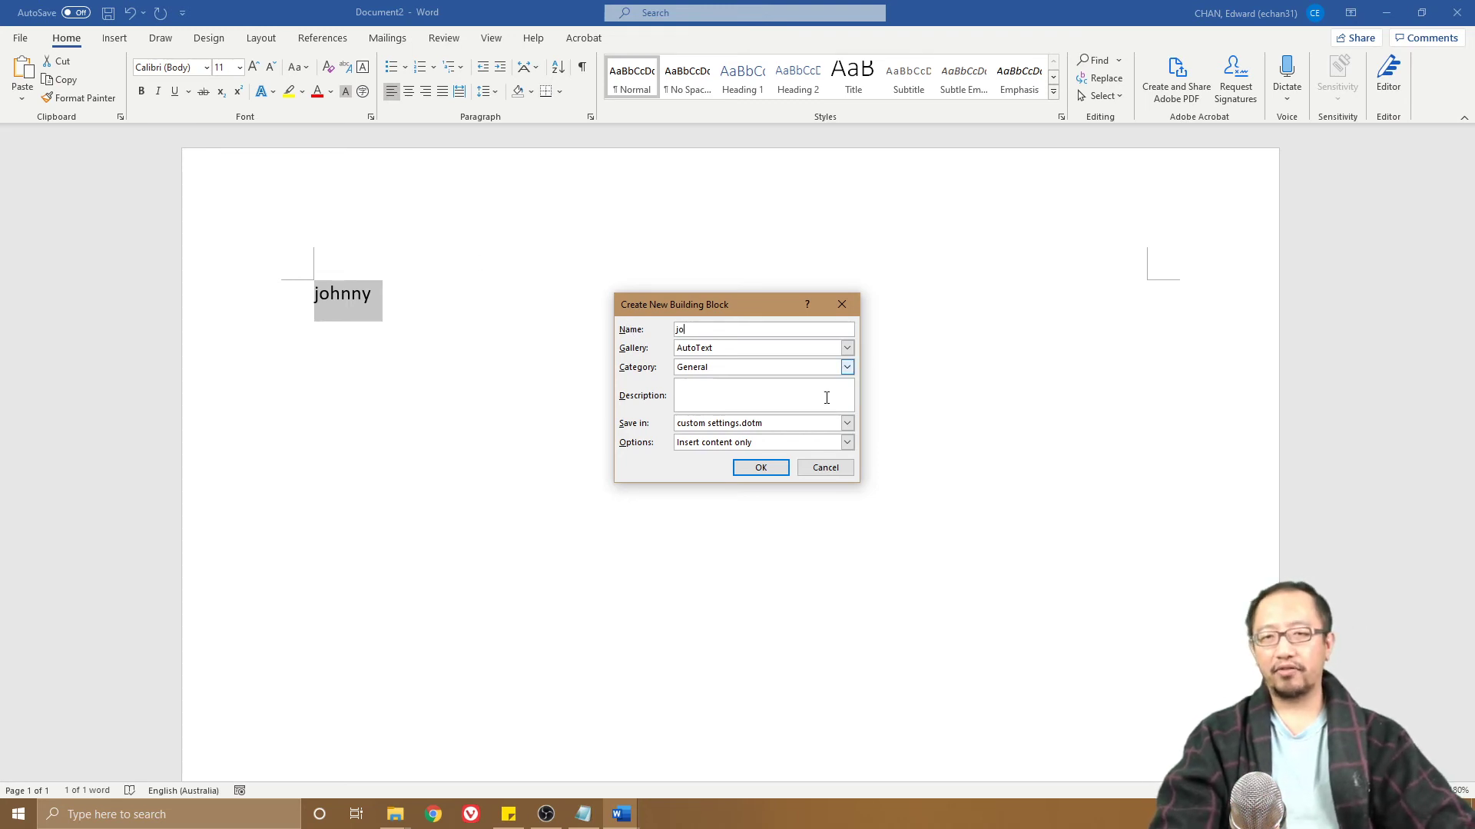
click(772, 469)
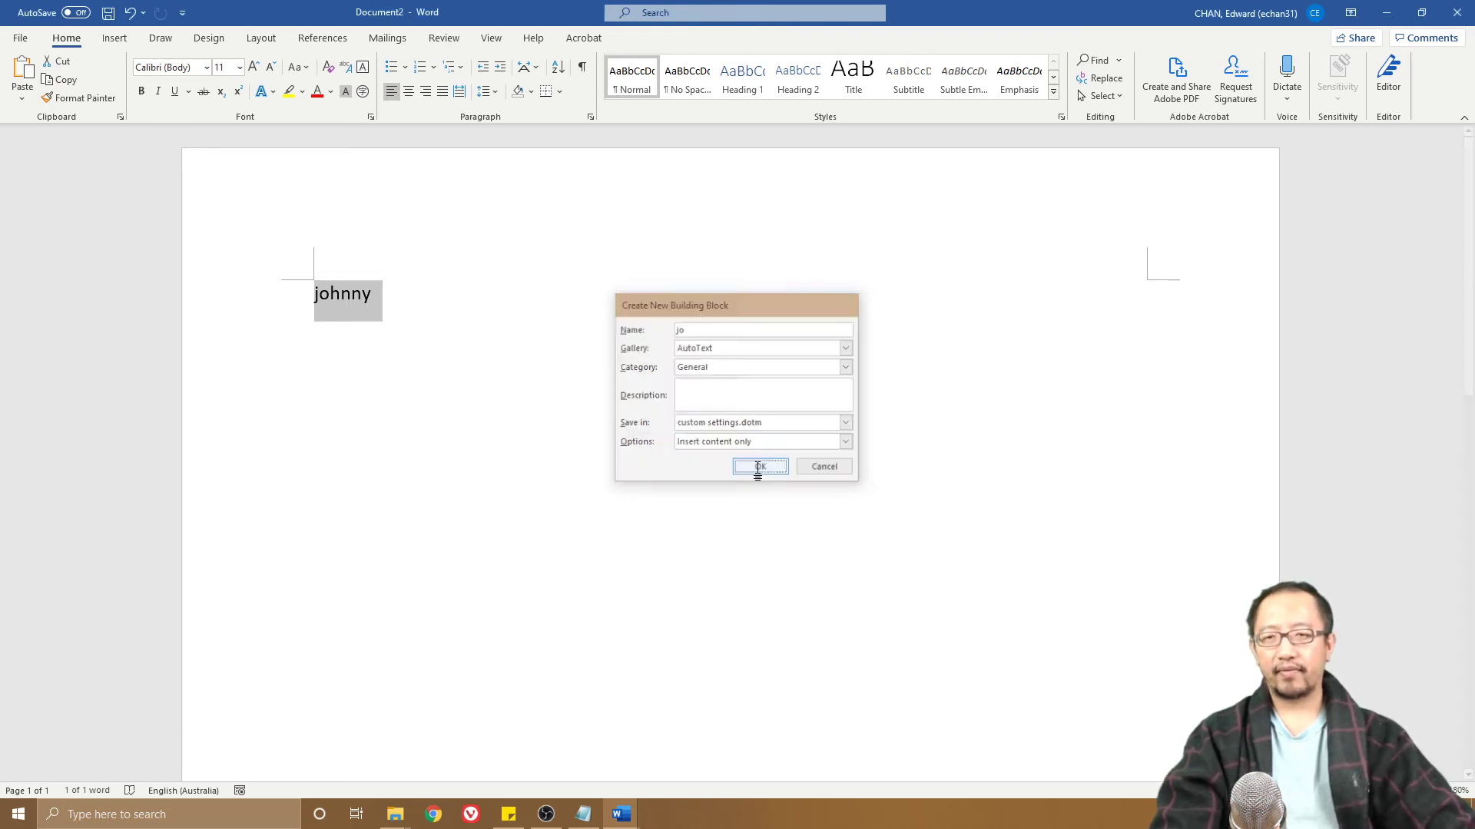
Step: Start a new line and type jo, confirming it expands into the stored AutoText name
click(510, 333)
key(Return)
key(Return)
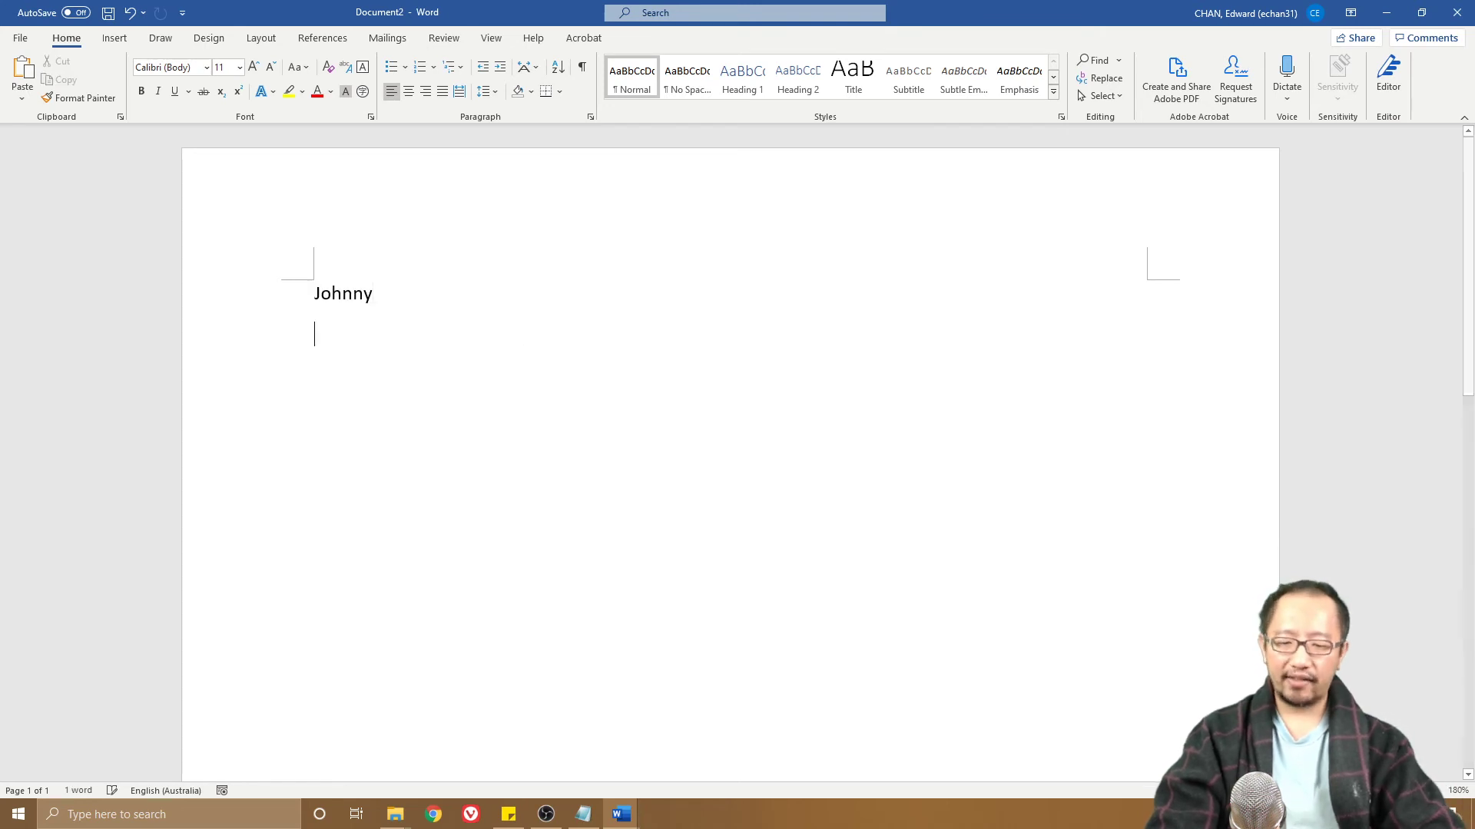
text(jo)
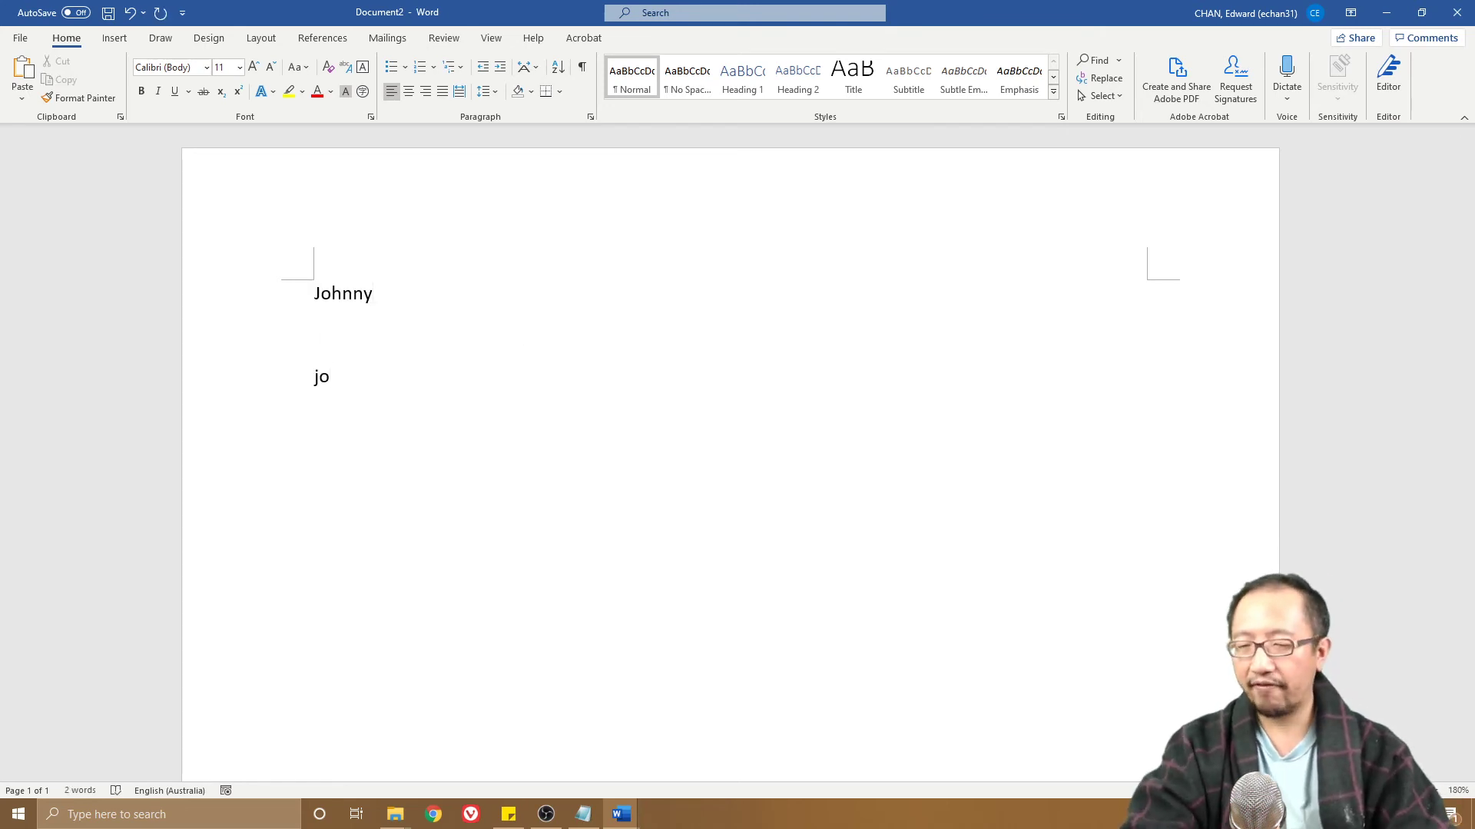
key(Return)
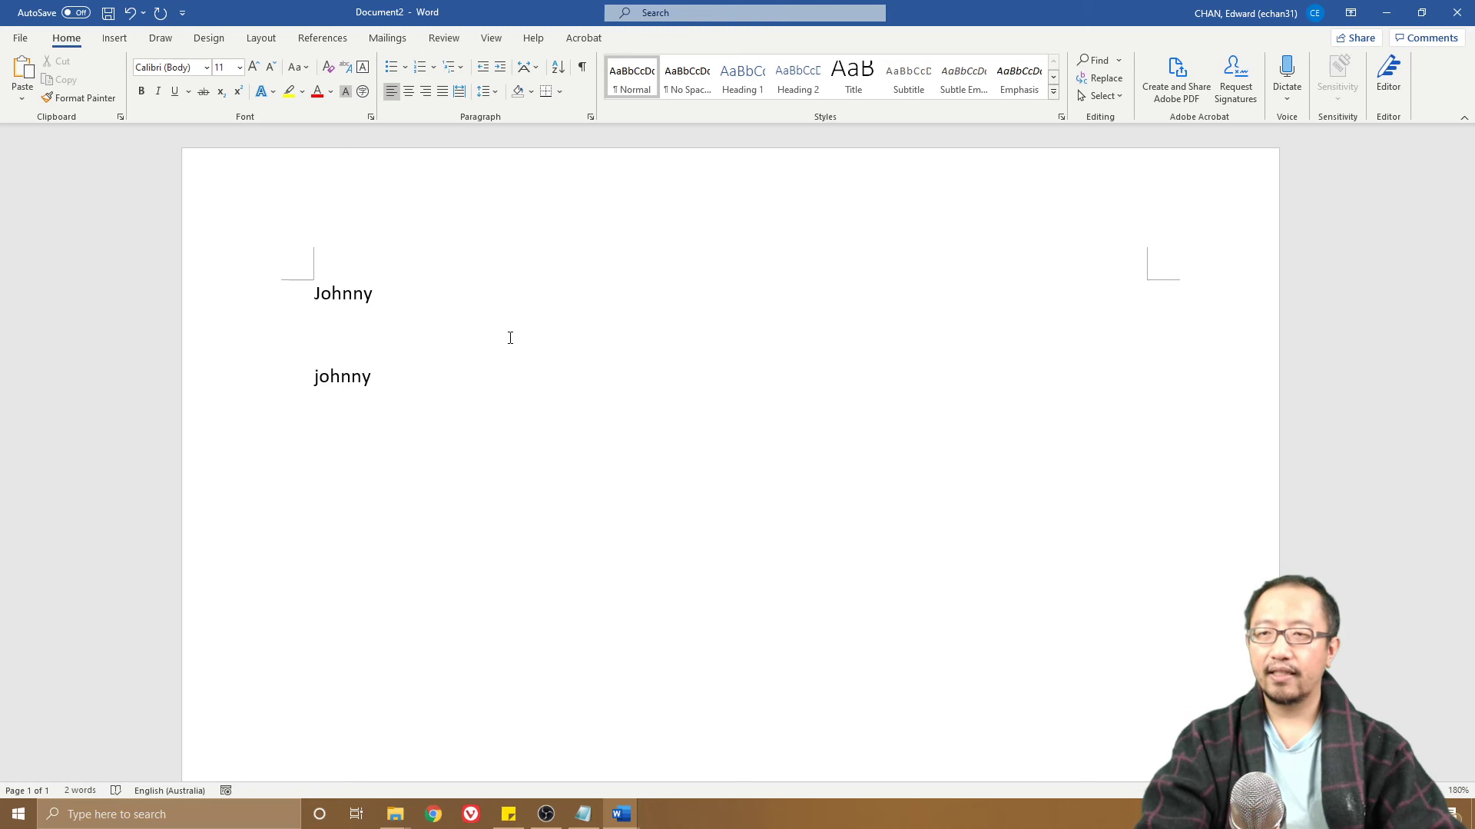
Step: Close the test document without saving it, but save the changes to custom settings.dotm
click(1456, 9)
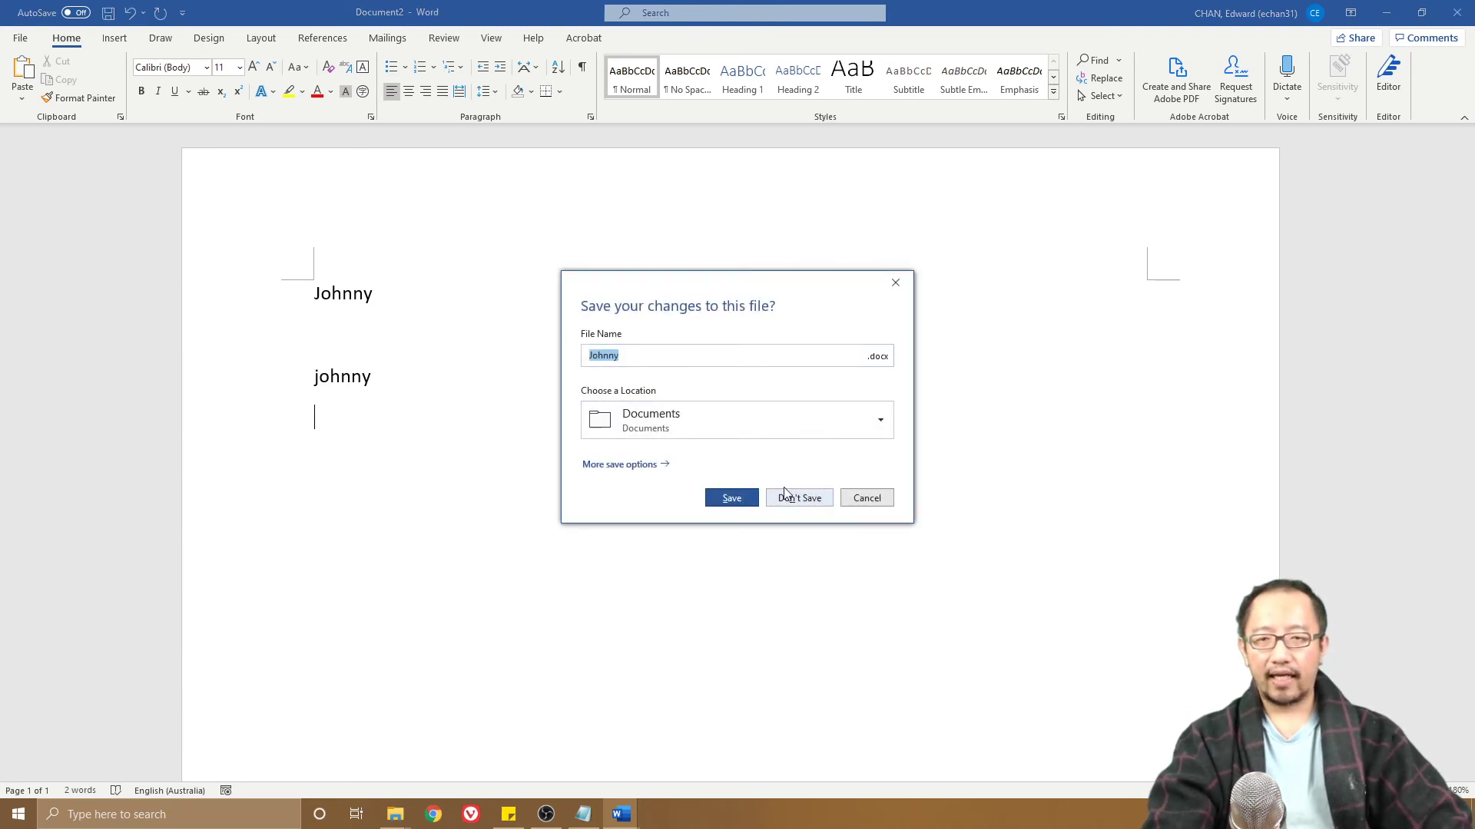
click(822, 501)
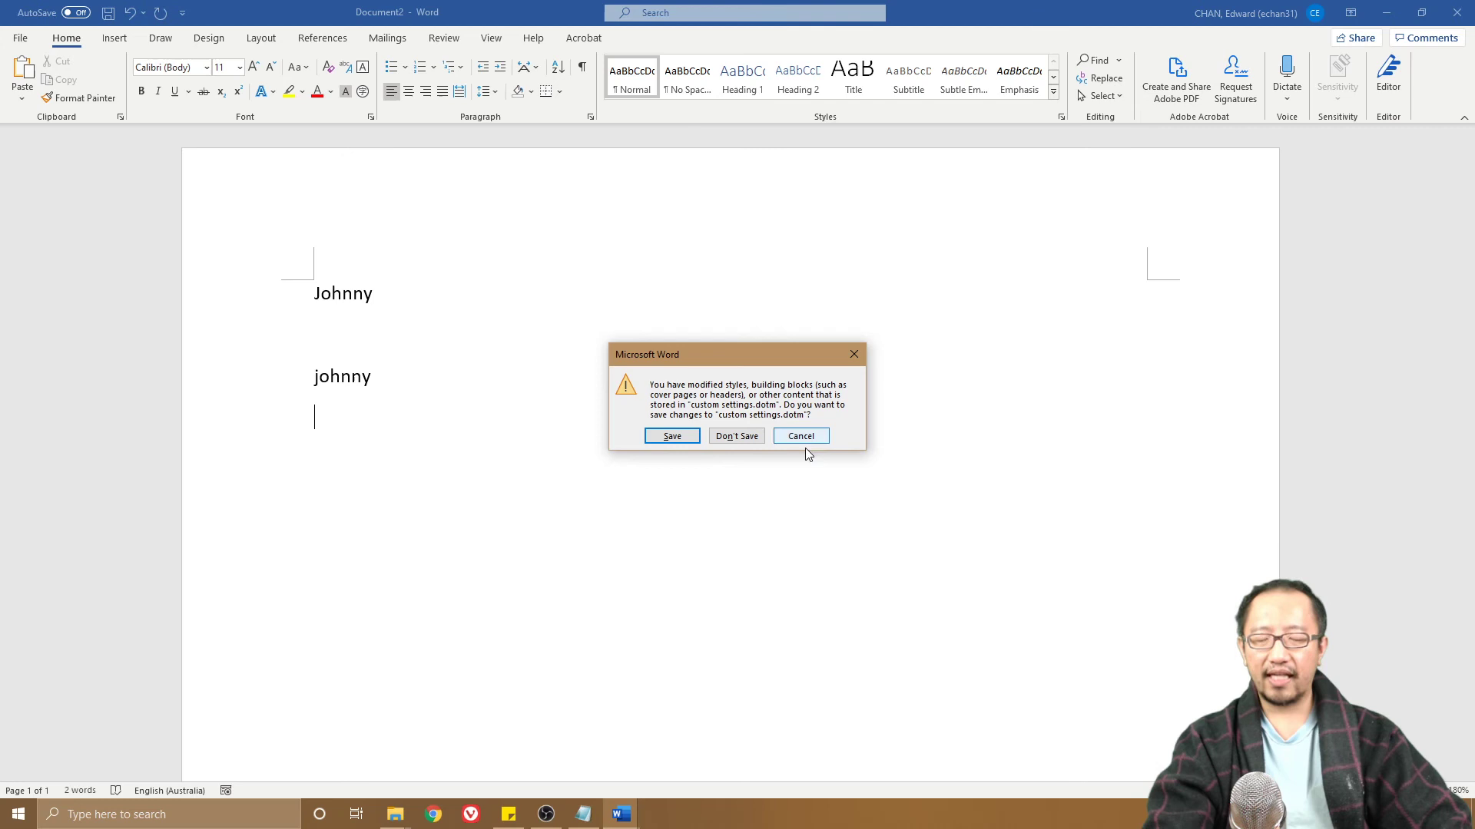
click(669, 437)
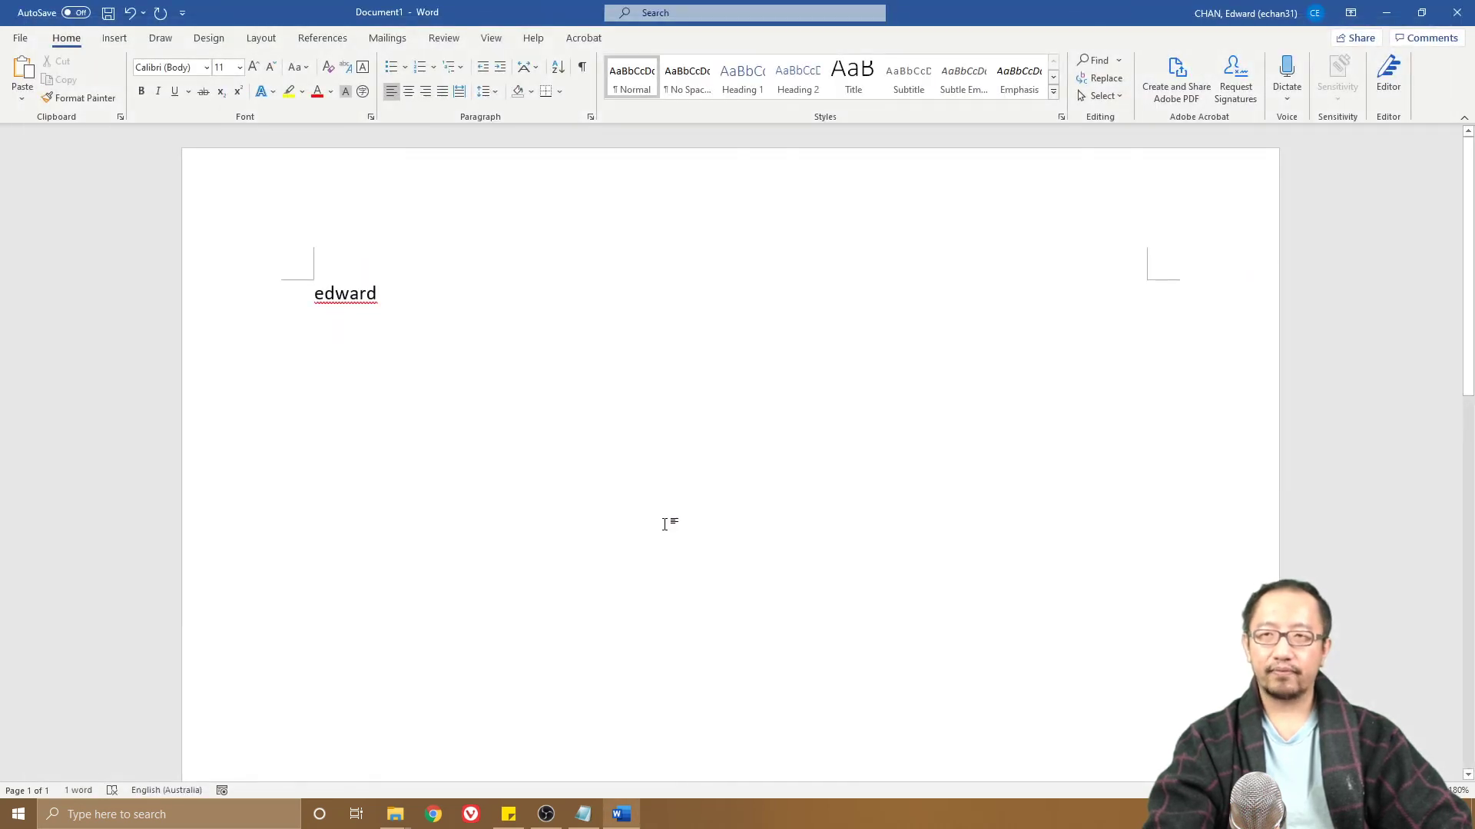
Step: Quit Word, discarding the unsaved Document1
click(1457, 12)
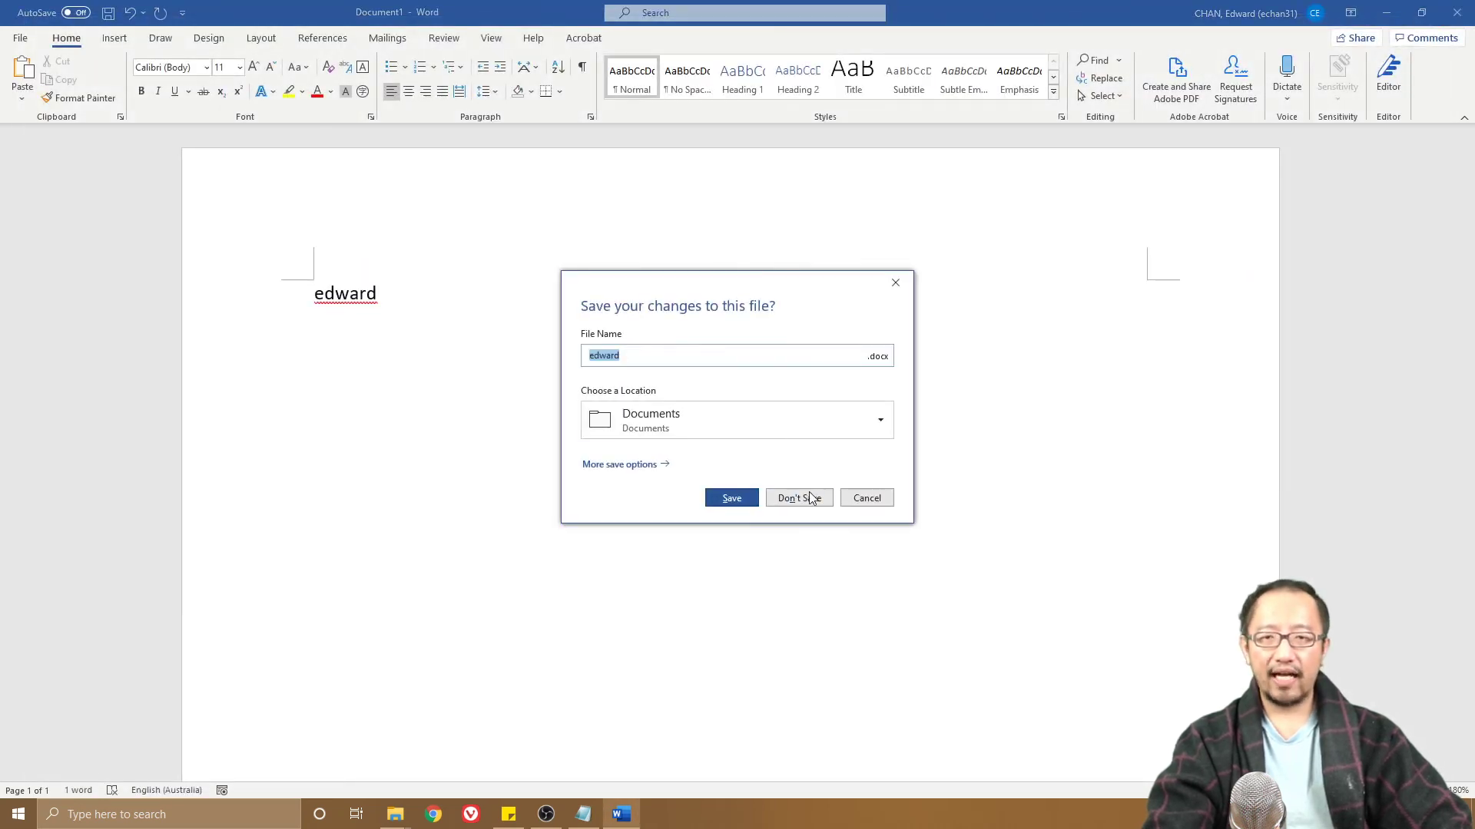
click(811, 499)
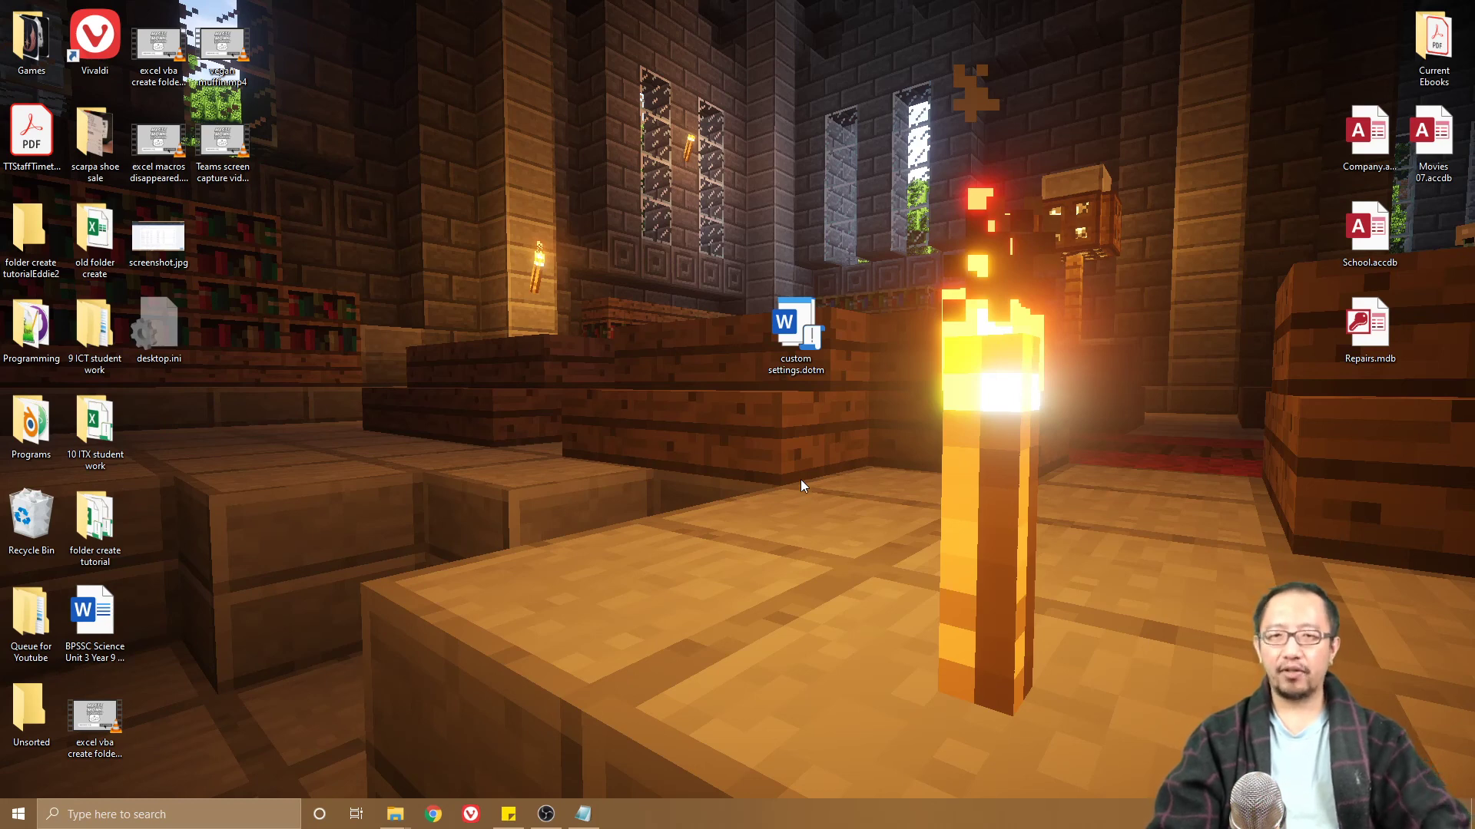
Step: Open a new document from custom settings.dotm and check the AutoText entries under Insert > Quick Parts
double_click(797, 343)
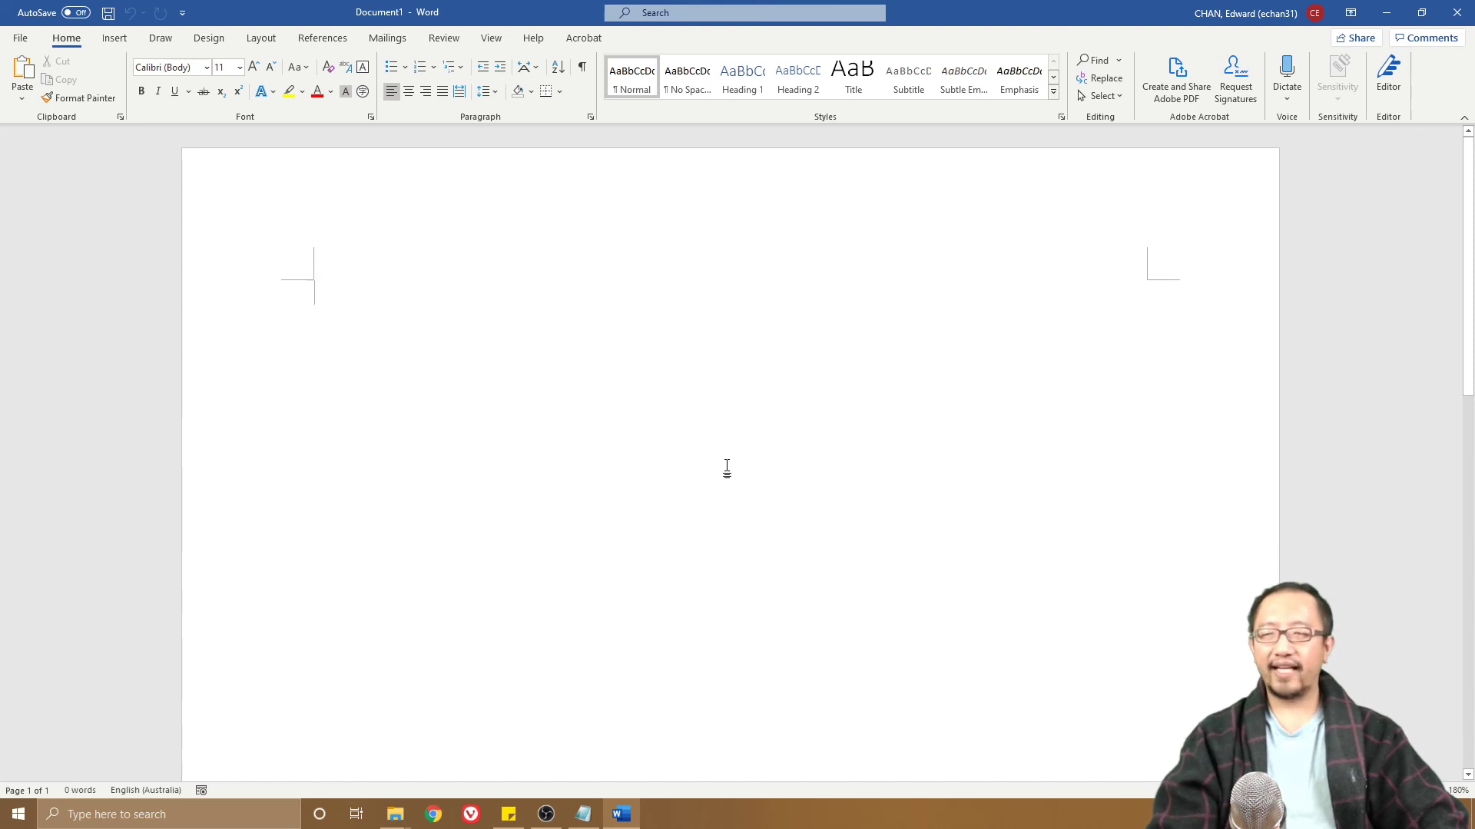
click(115, 37)
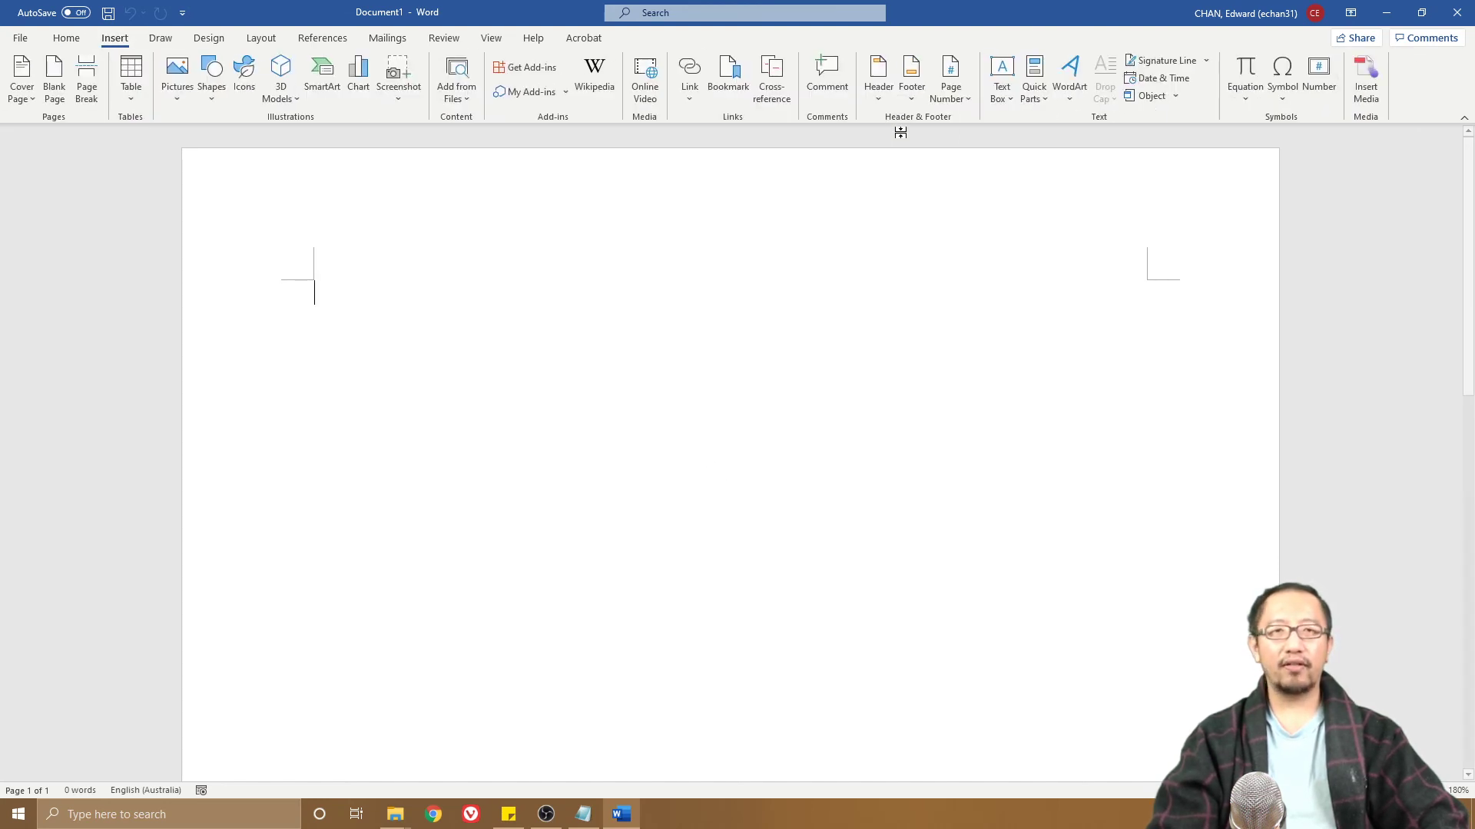
click(1036, 103)
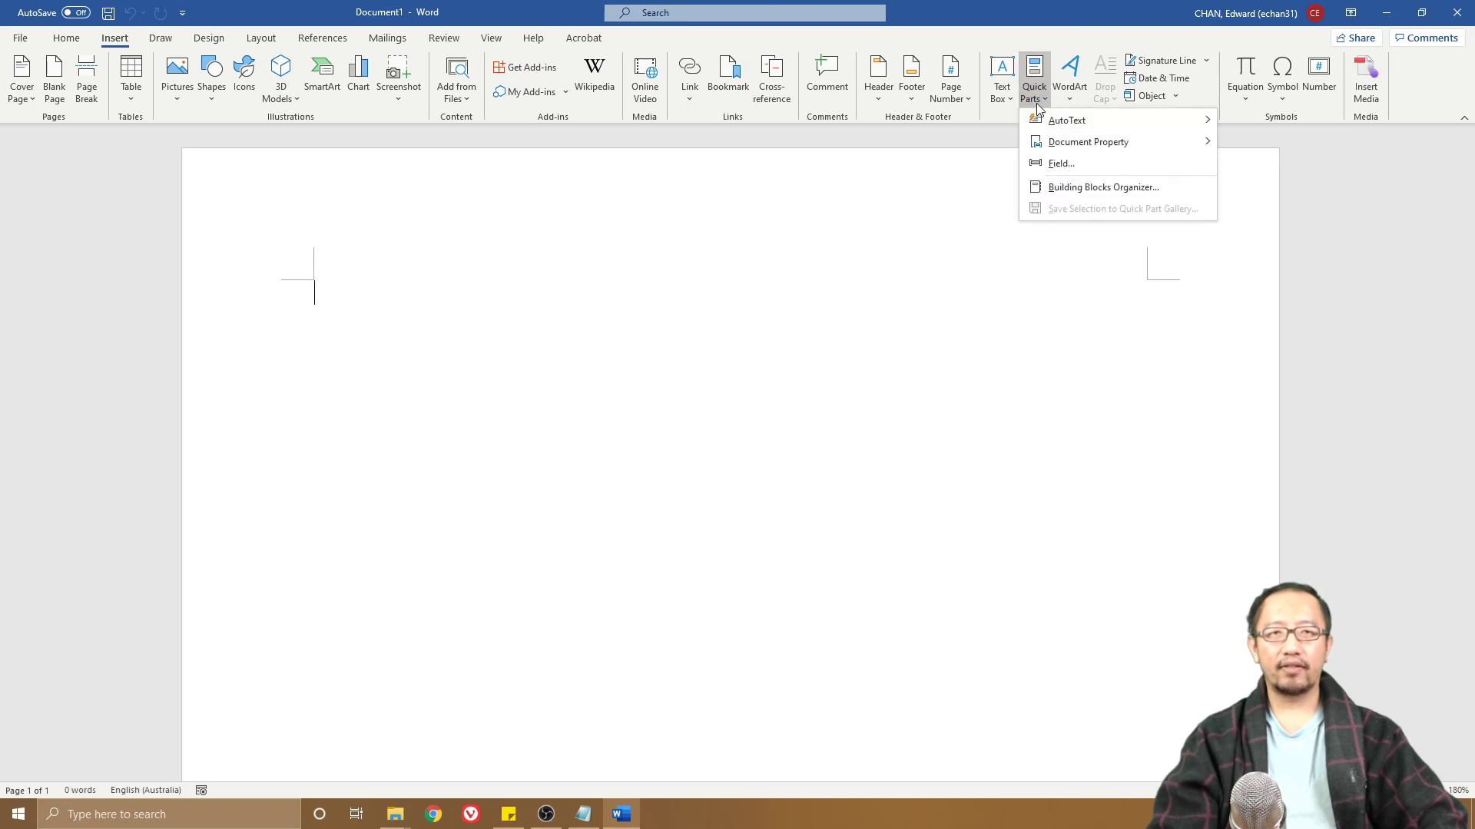
mouse_move(1064, 127)
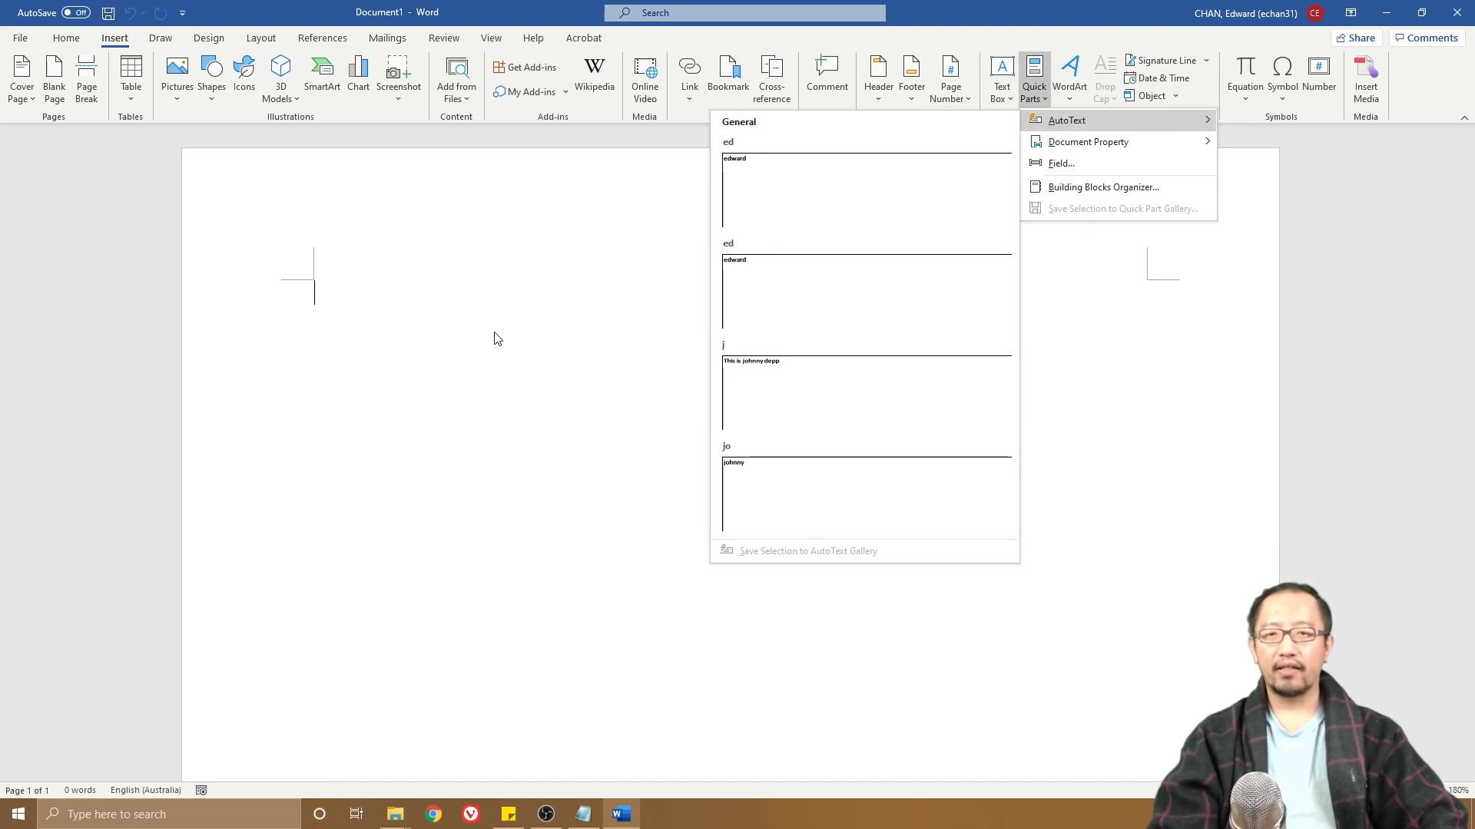
click(566, 303)
Step: Type jo and expand it with F3 onto a new line, then recheck the AutoText list
text(jo)
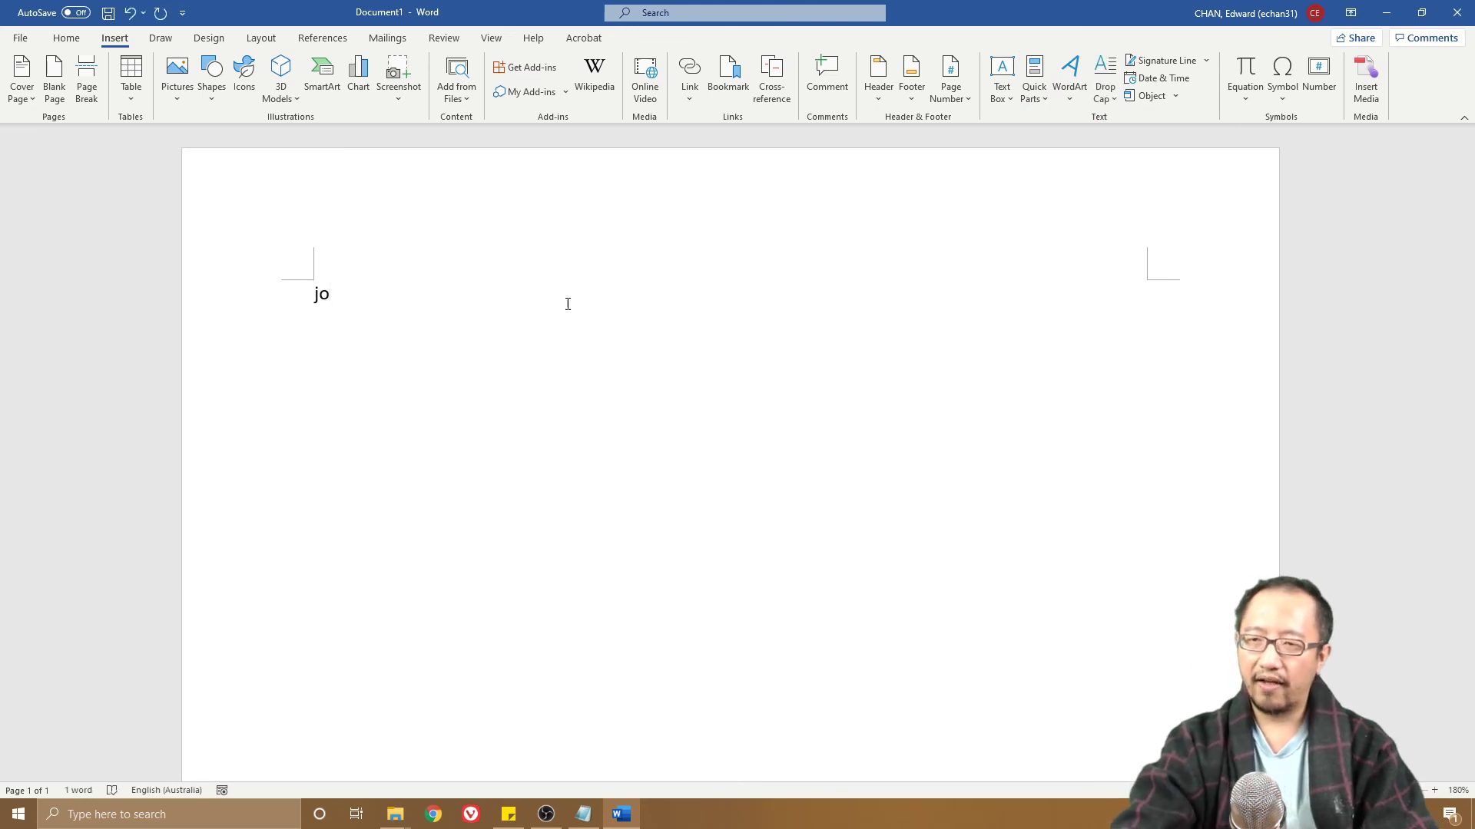
key(F3)
key(Return)
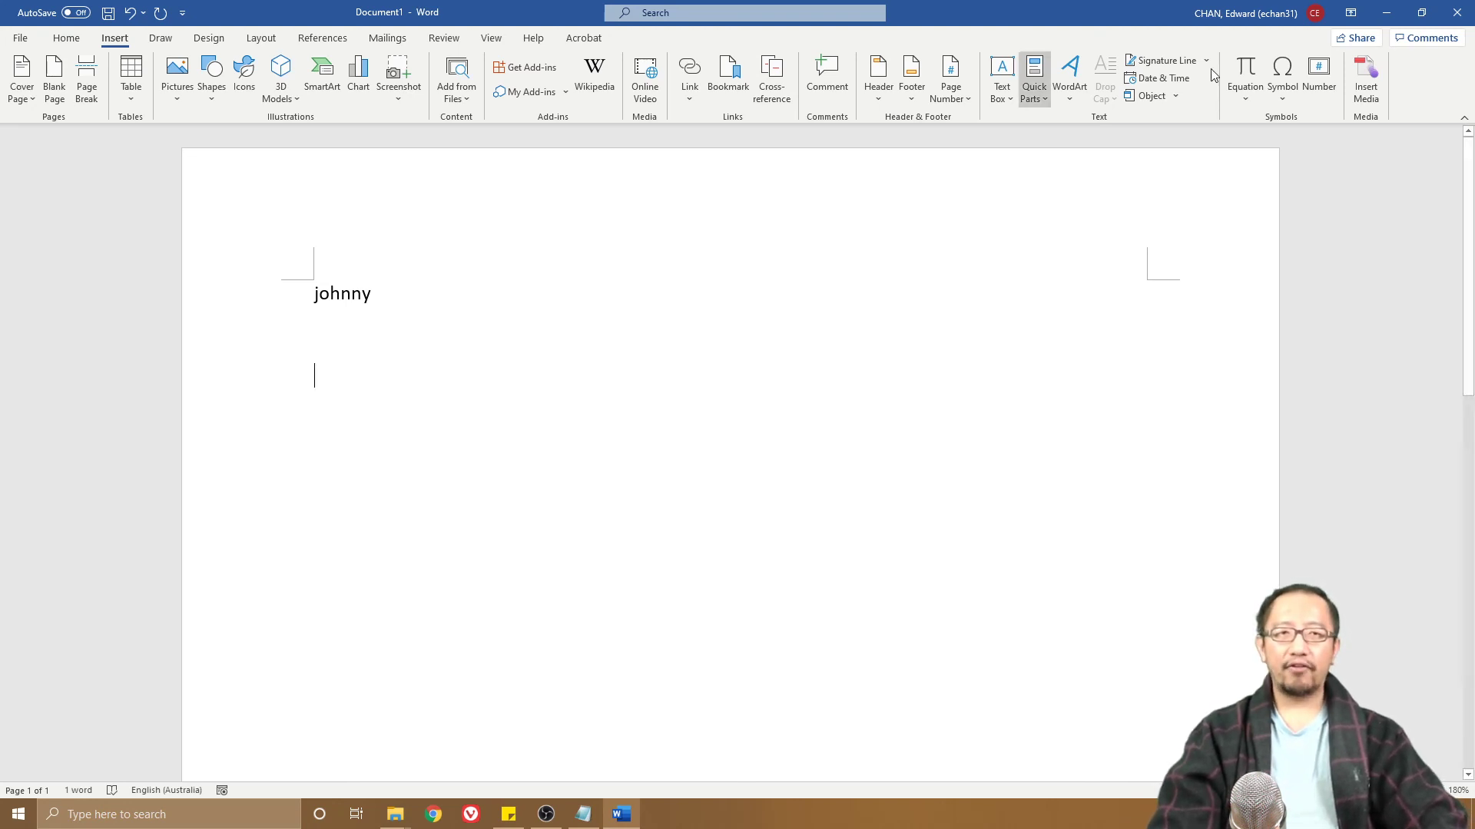
click(1037, 92)
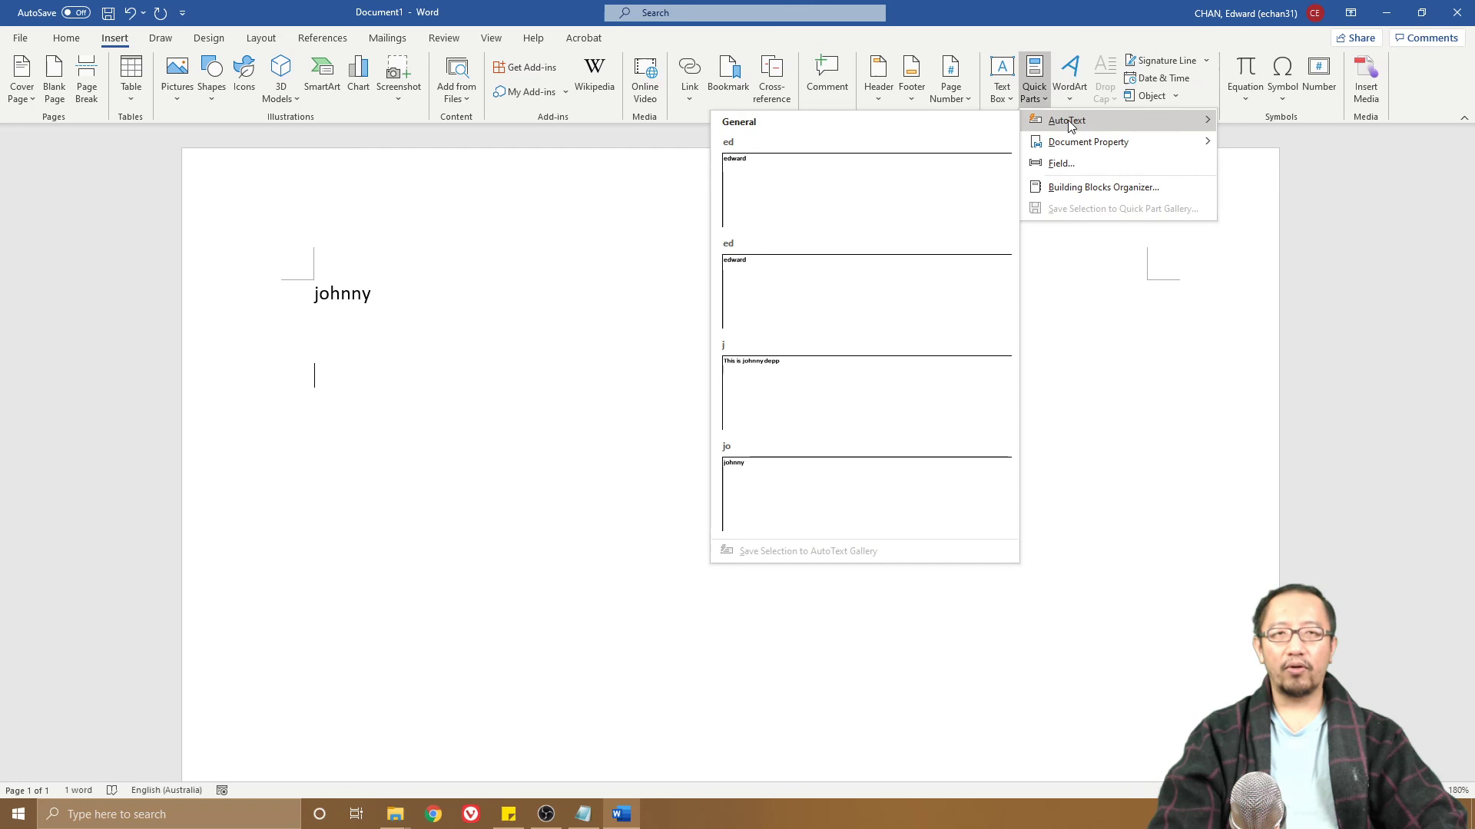
click(507, 287)
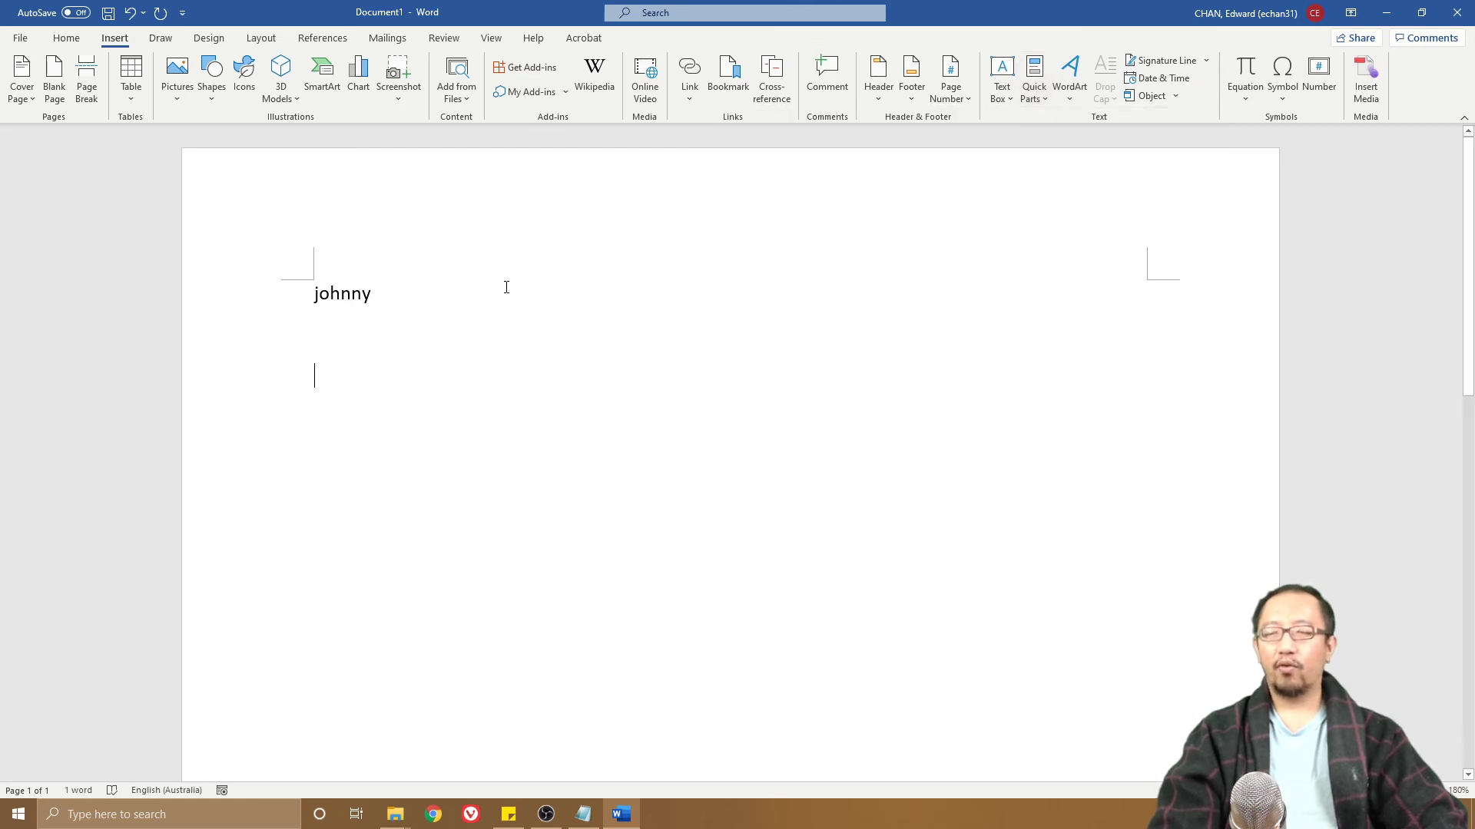